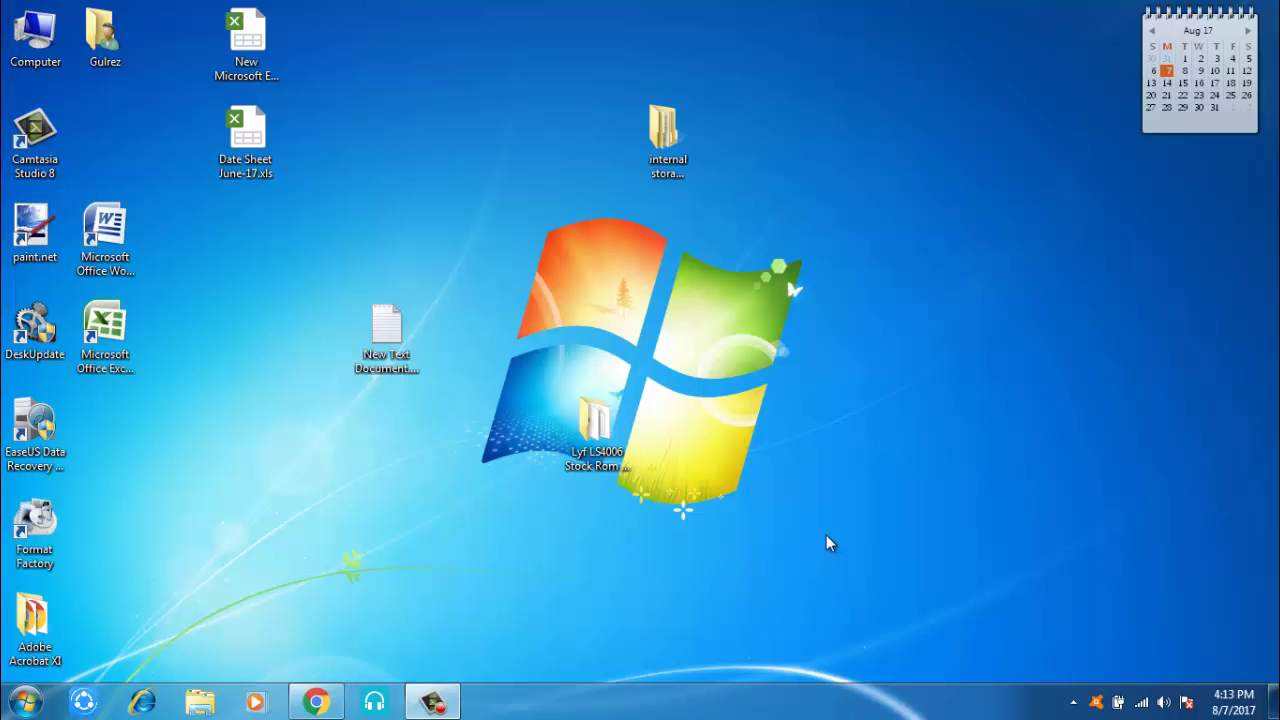
Step: Search Google for 'online pan card' in a new Chrome tab and open the NSDL Apply Online result
{"action": "left_click", "coordinate": [316, 700]}
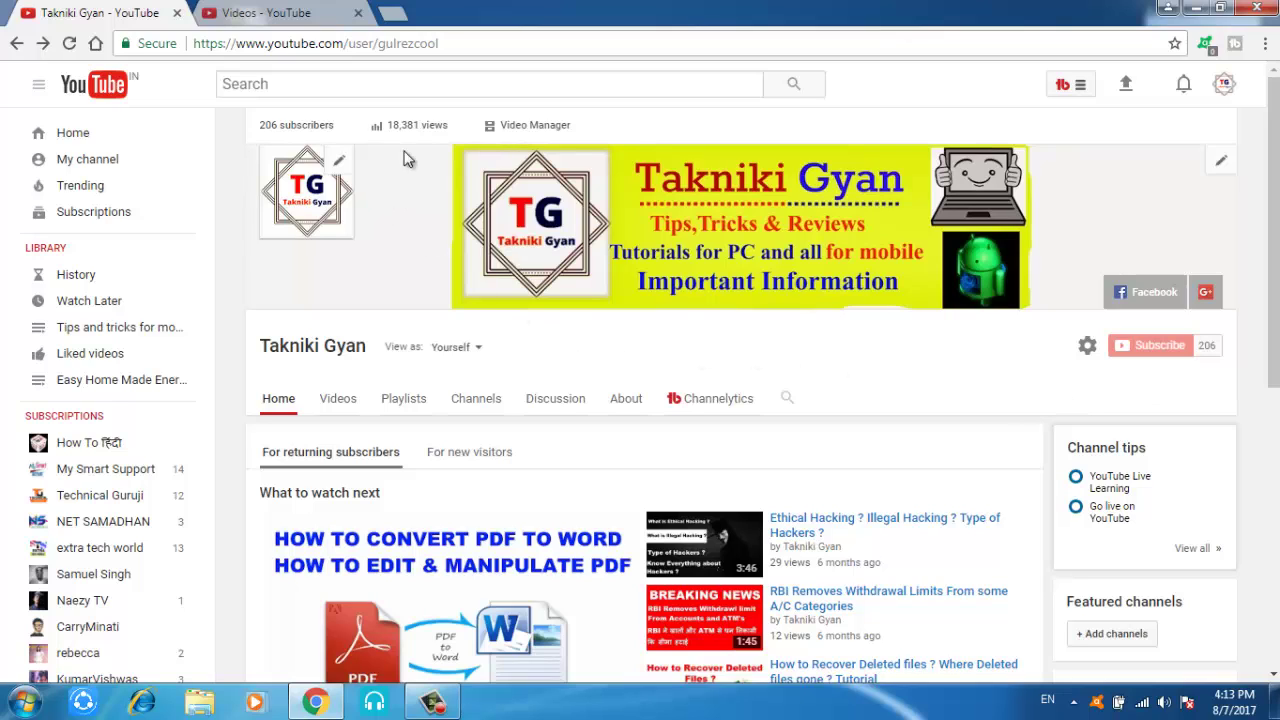
{"action": "left_click", "coordinate": [396, 13]}
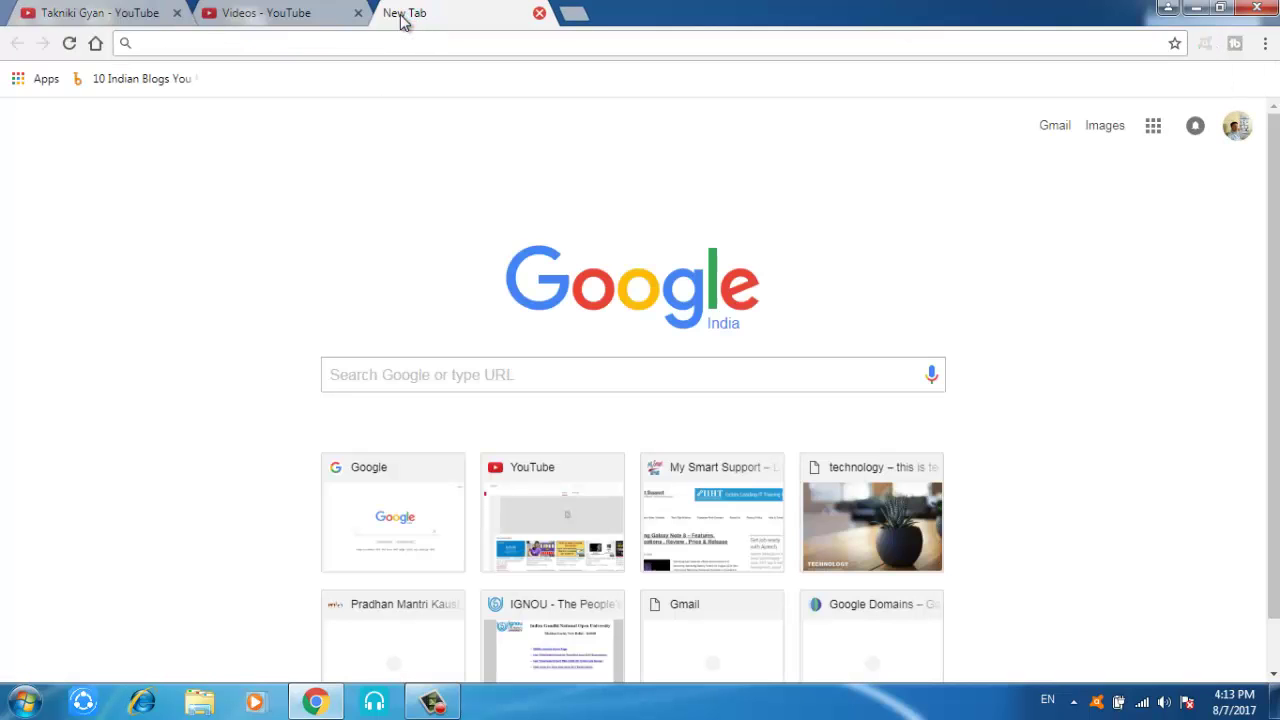
{"action": "type", "text": "onli"}
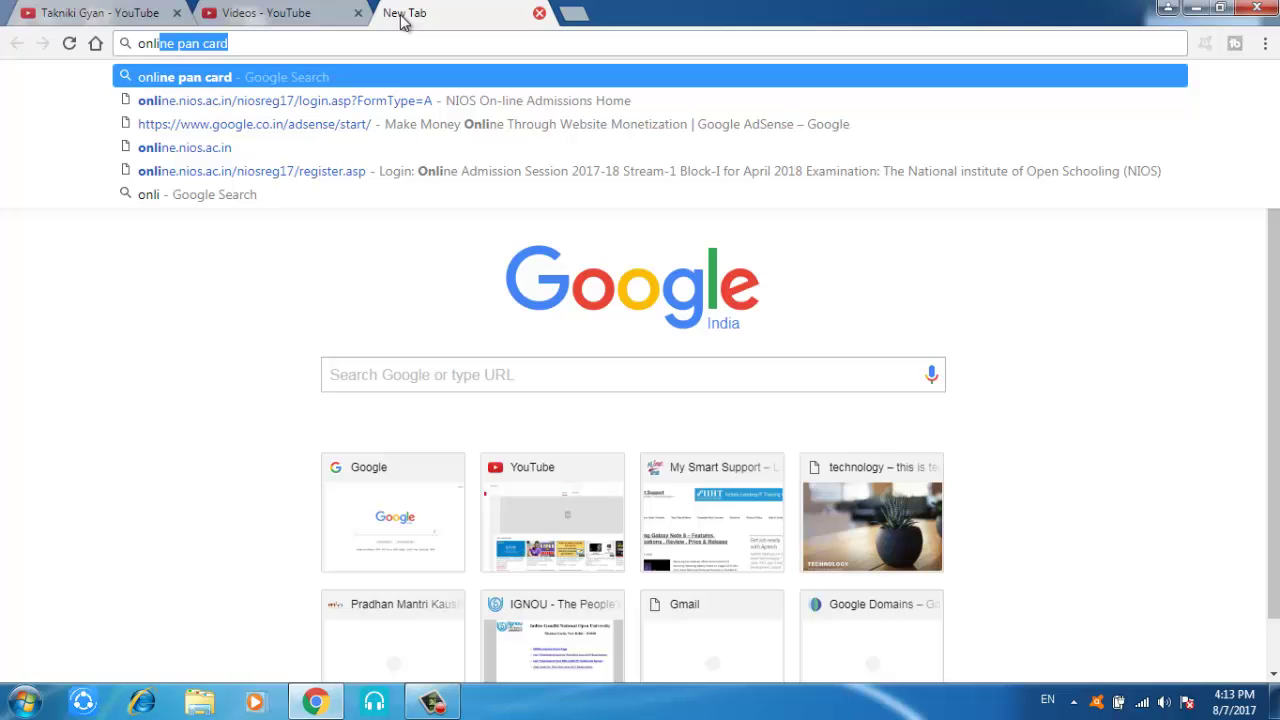
{"action": "key", "text": "Return"}
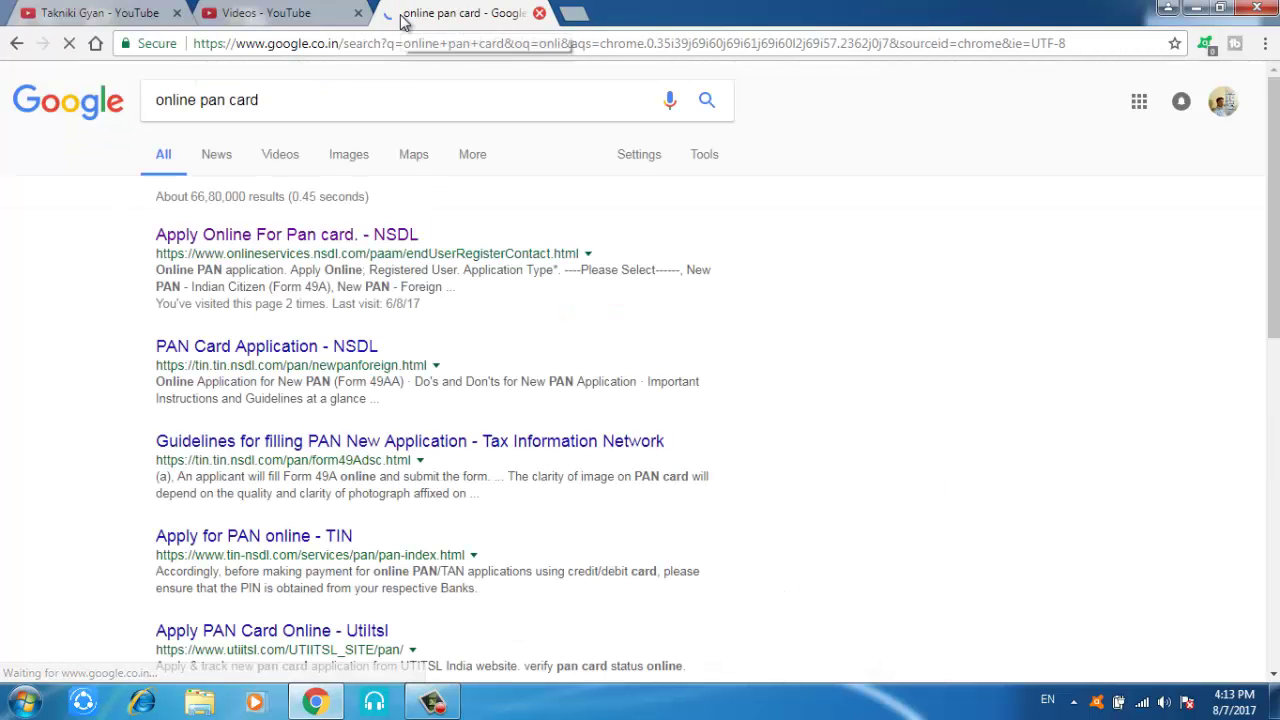
{"action": "left_click", "coordinate": [275, 245]}
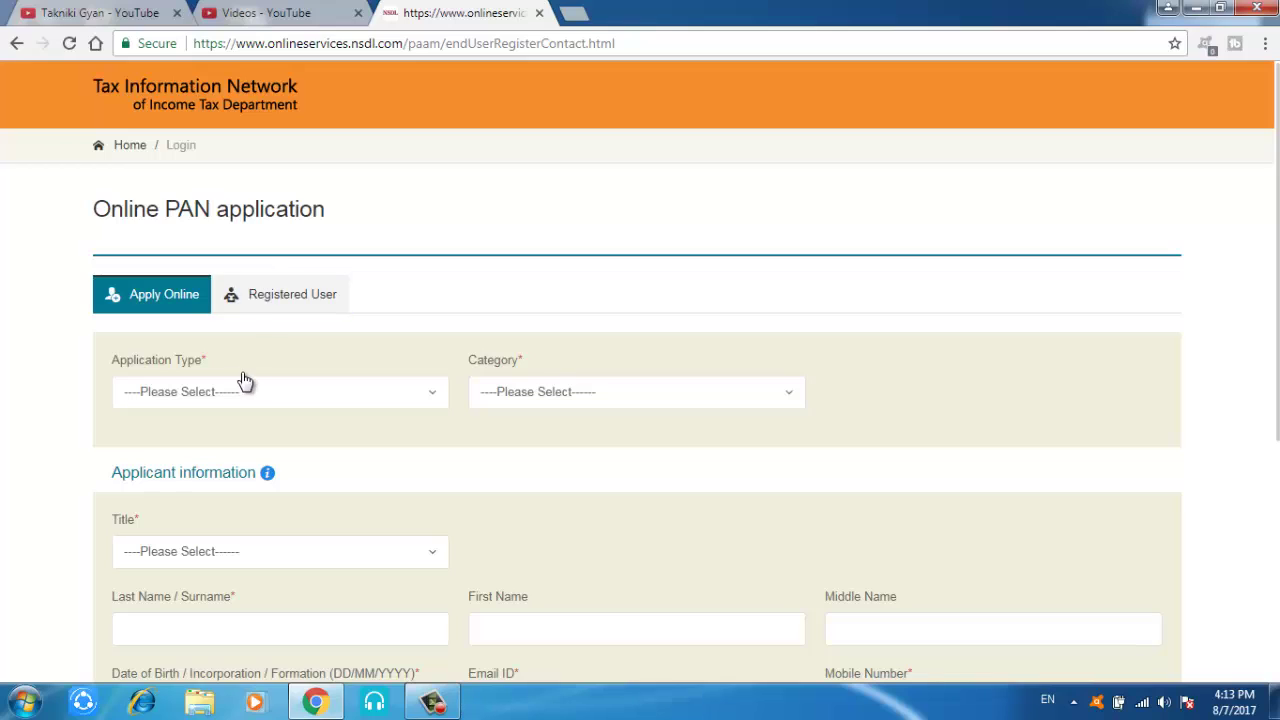
Step: Choose 'New PAN - Indian Citizen (Form 49A)' as application type with INDIVIDUAL category
{"action": "left_click", "coordinate": [375, 400]}
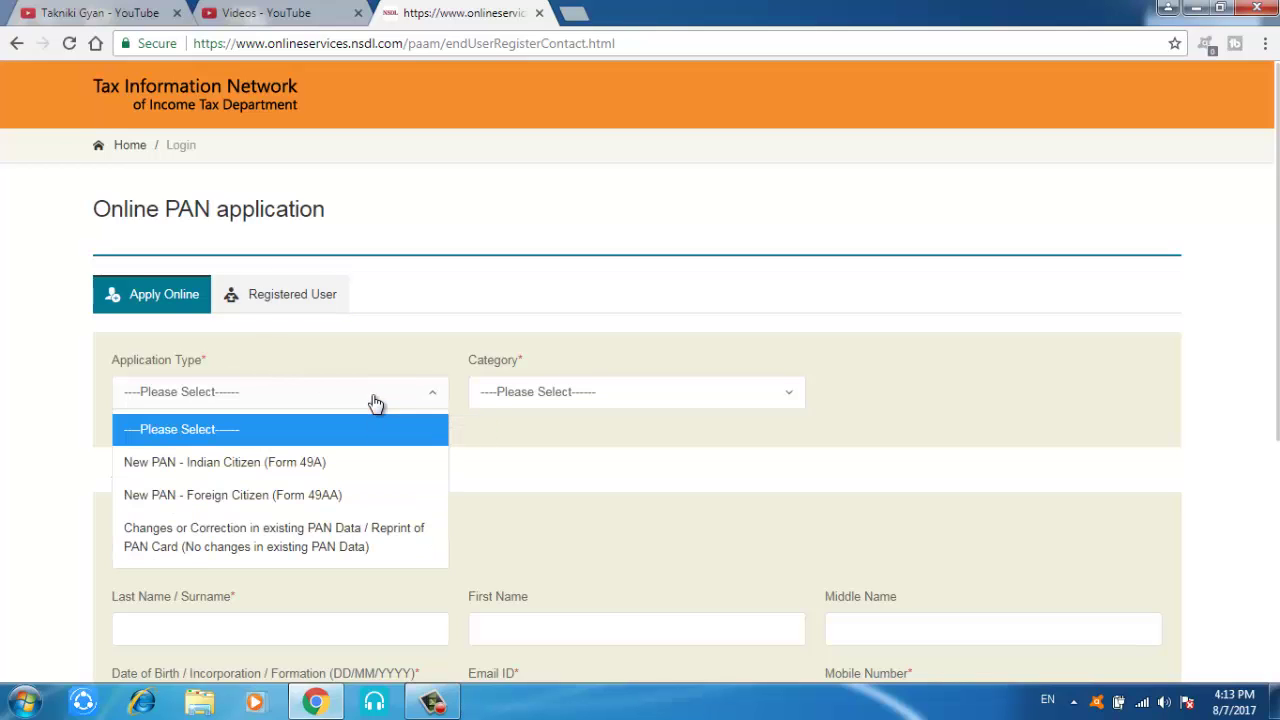
{"action": "left_click", "coordinate": [303, 470]}
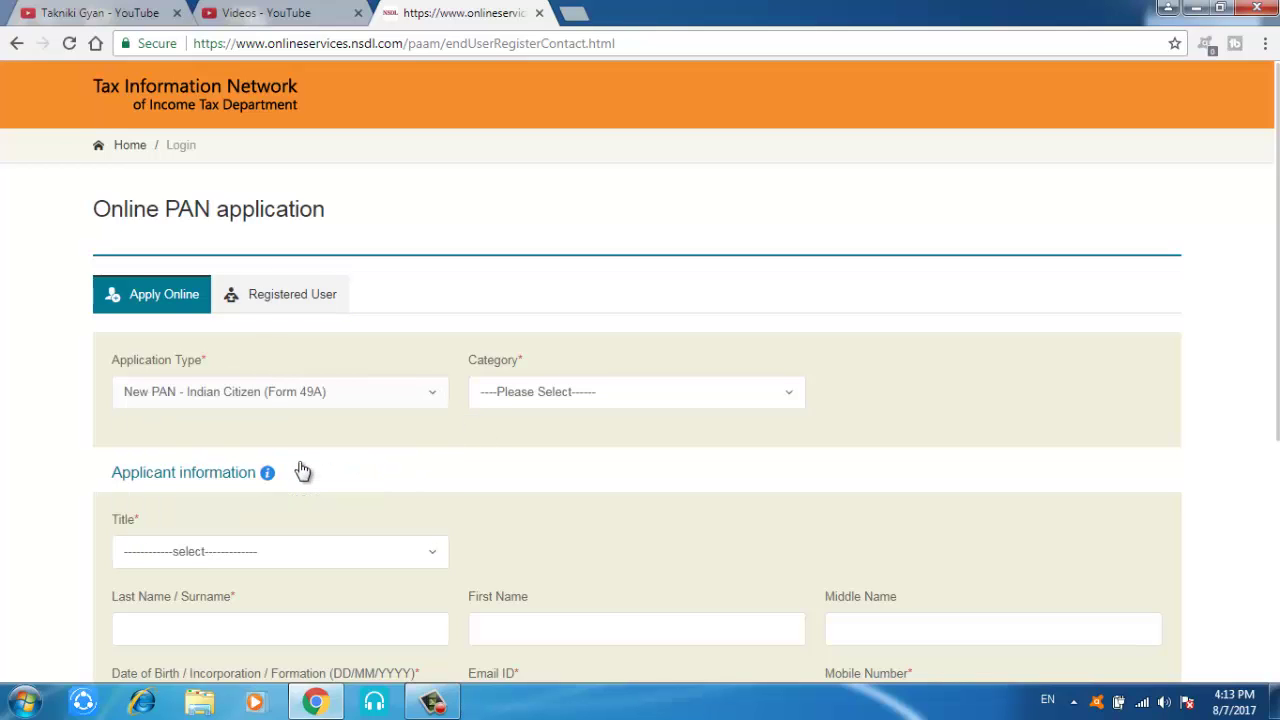
{"action": "left_click", "coordinate": [607, 397]}
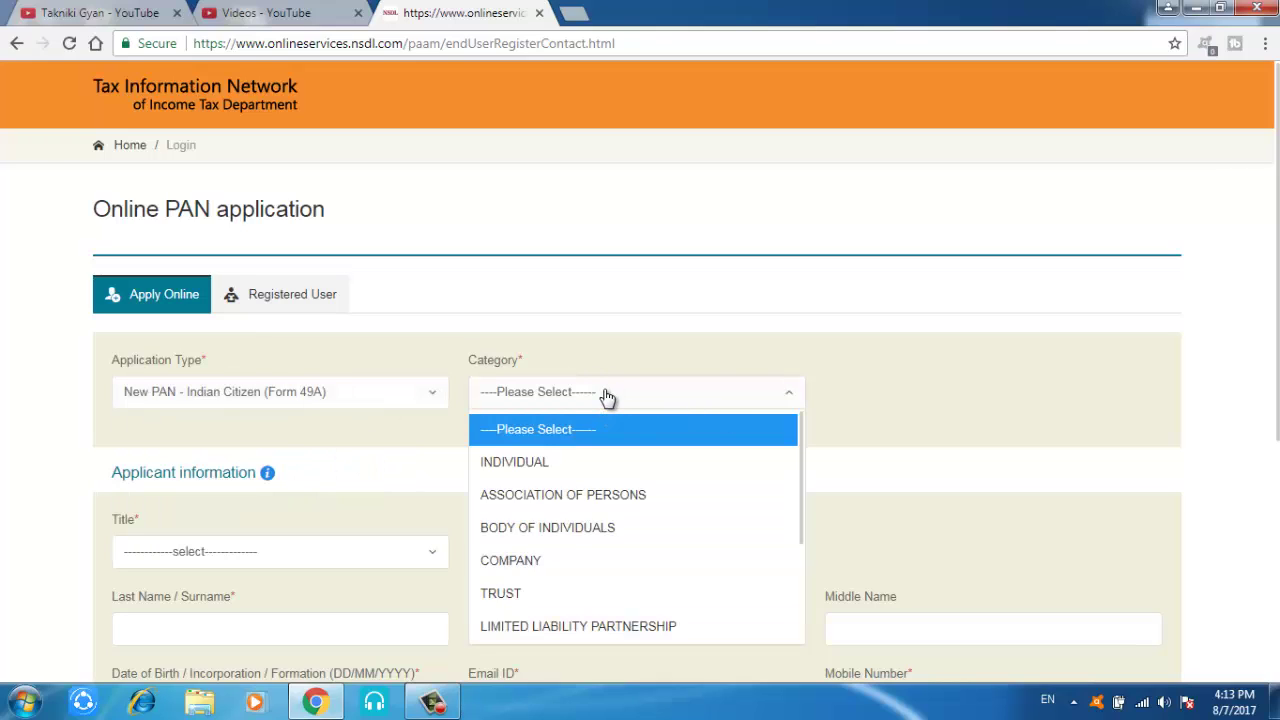
{"action": "left_click", "coordinate": [545, 465]}
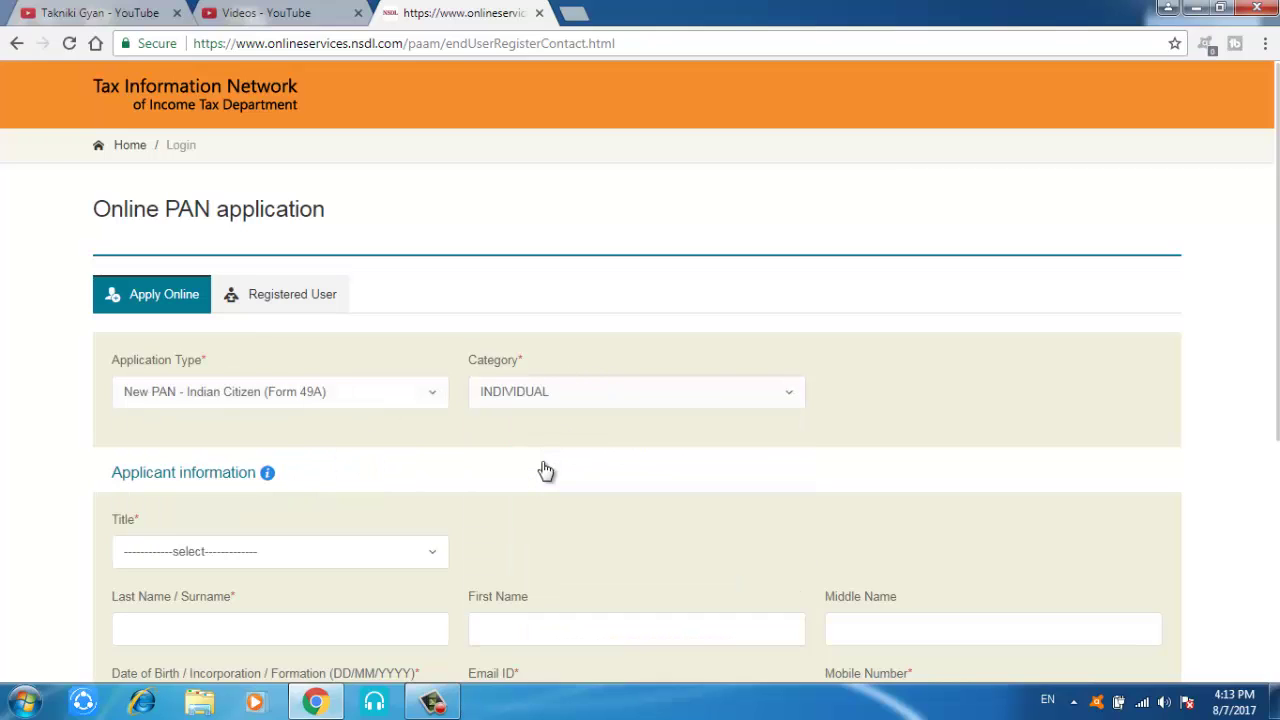
Step: Set the title to Shri and enter DEMO as the surname
{"action": "left_click", "coordinate": [424, 556]}
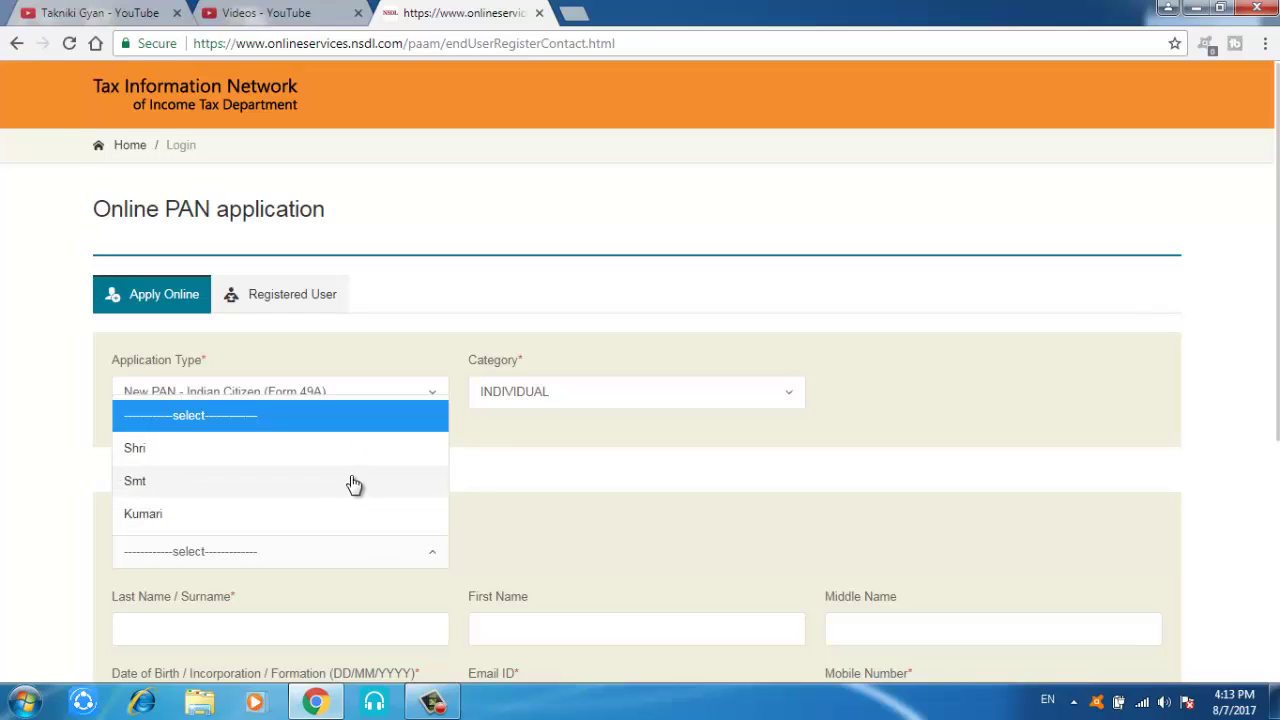
{"action": "left_click", "coordinate": [359, 462]}
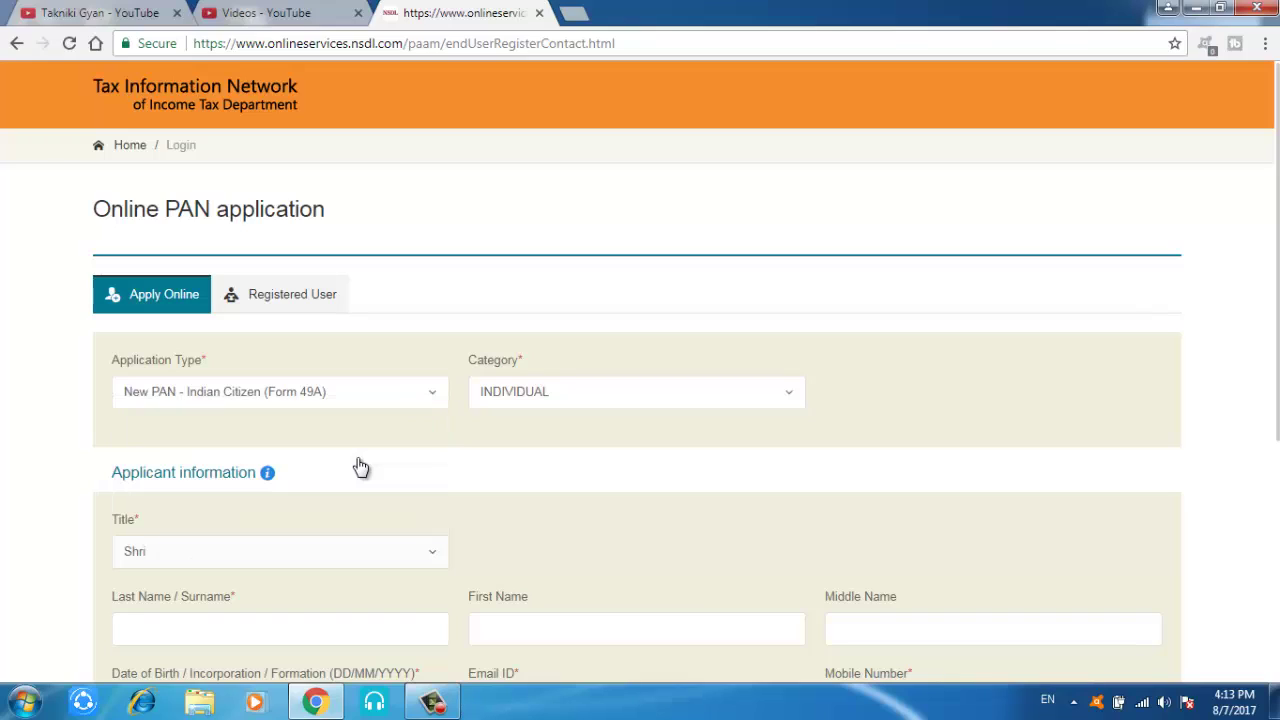
{"action": "left_click", "coordinate": [260, 626]}
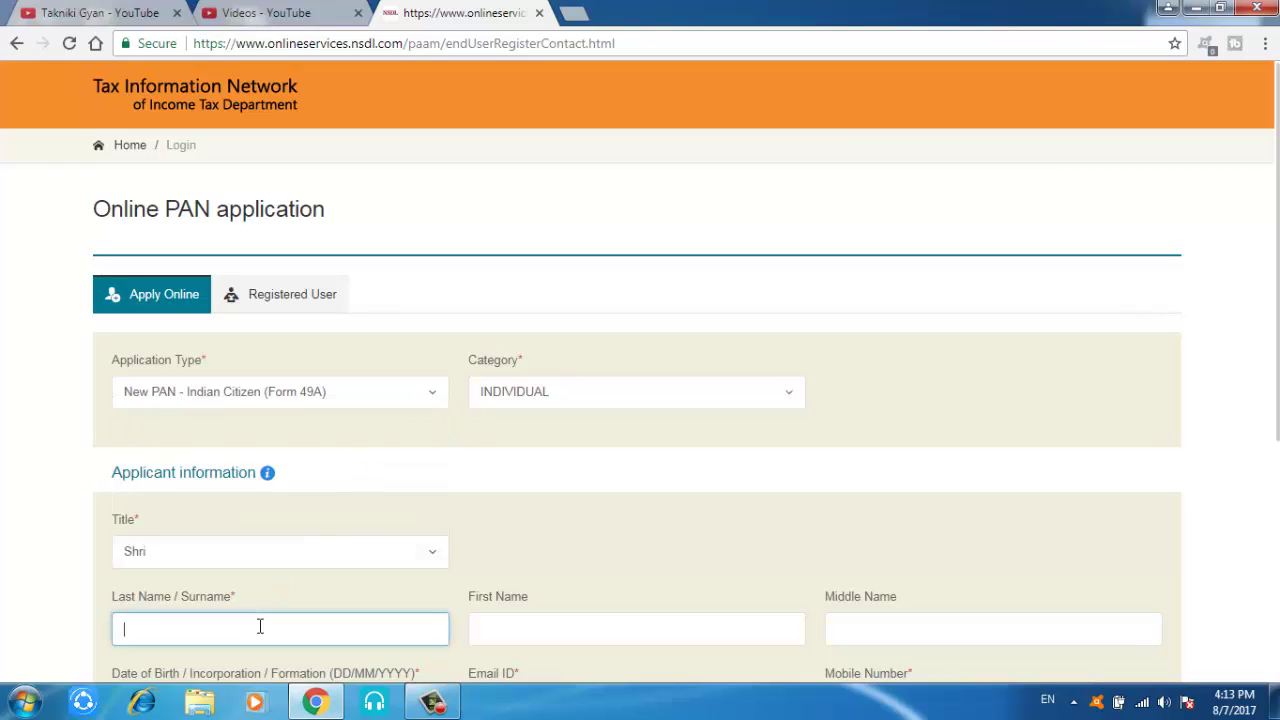
{"action": "type", "text": "DEMO"}
{"action": "key", "text": "Tab"}
{"action": "key", "text": "Tab"}
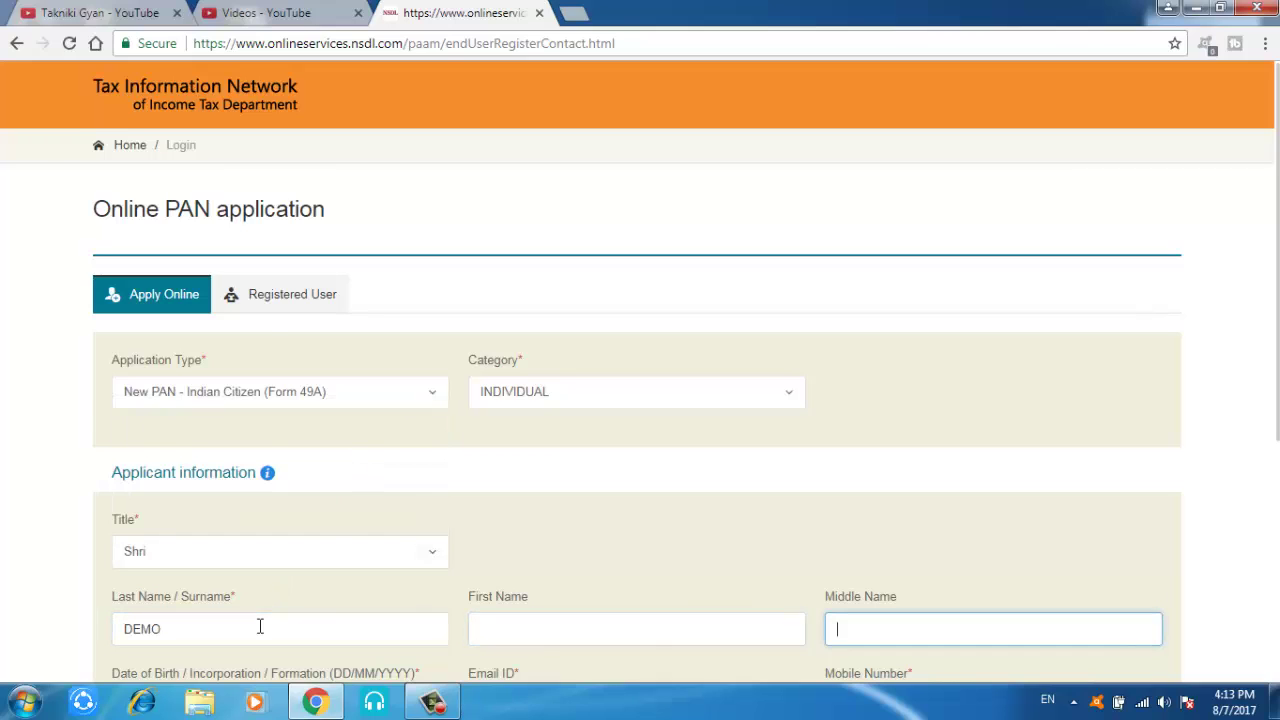
{"action": "key", "text": "Tab"}
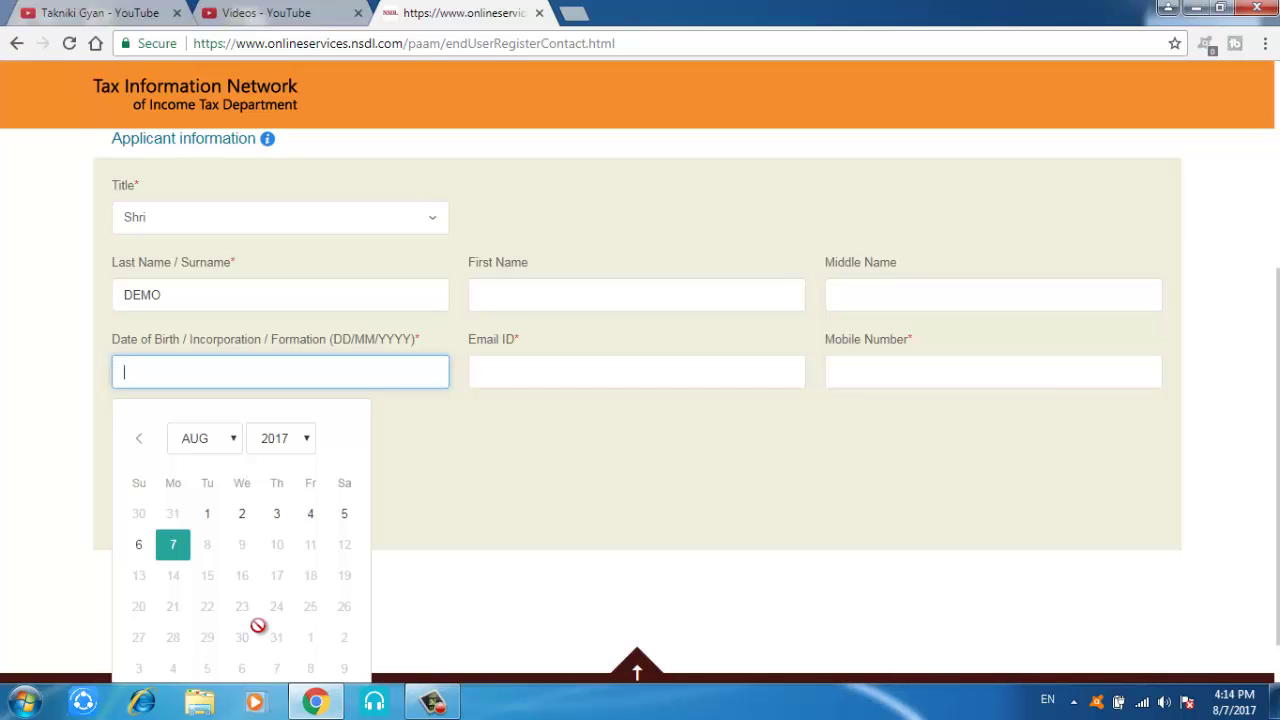
{"action": "left_click", "coordinate": [309, 437]}
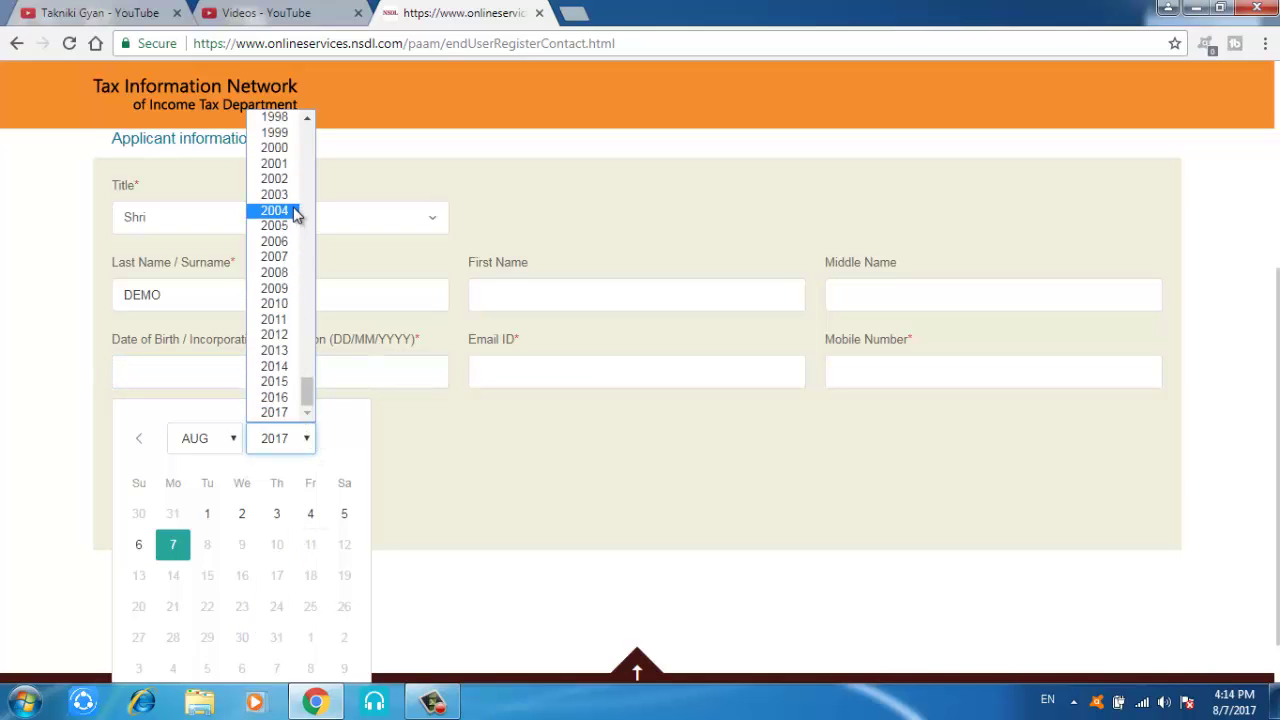
{"action": "left_click", "coordinate": [293, 118]}
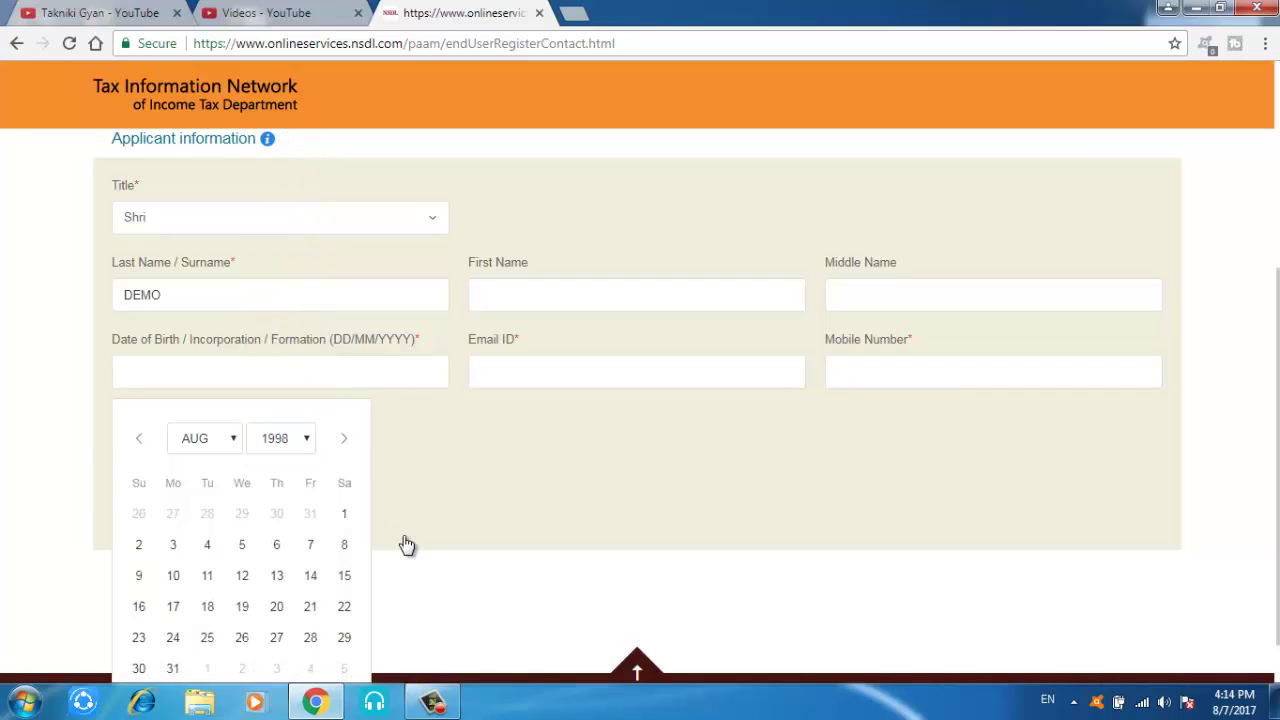
{"action": "left_click", "coordinate": [276, 548]}
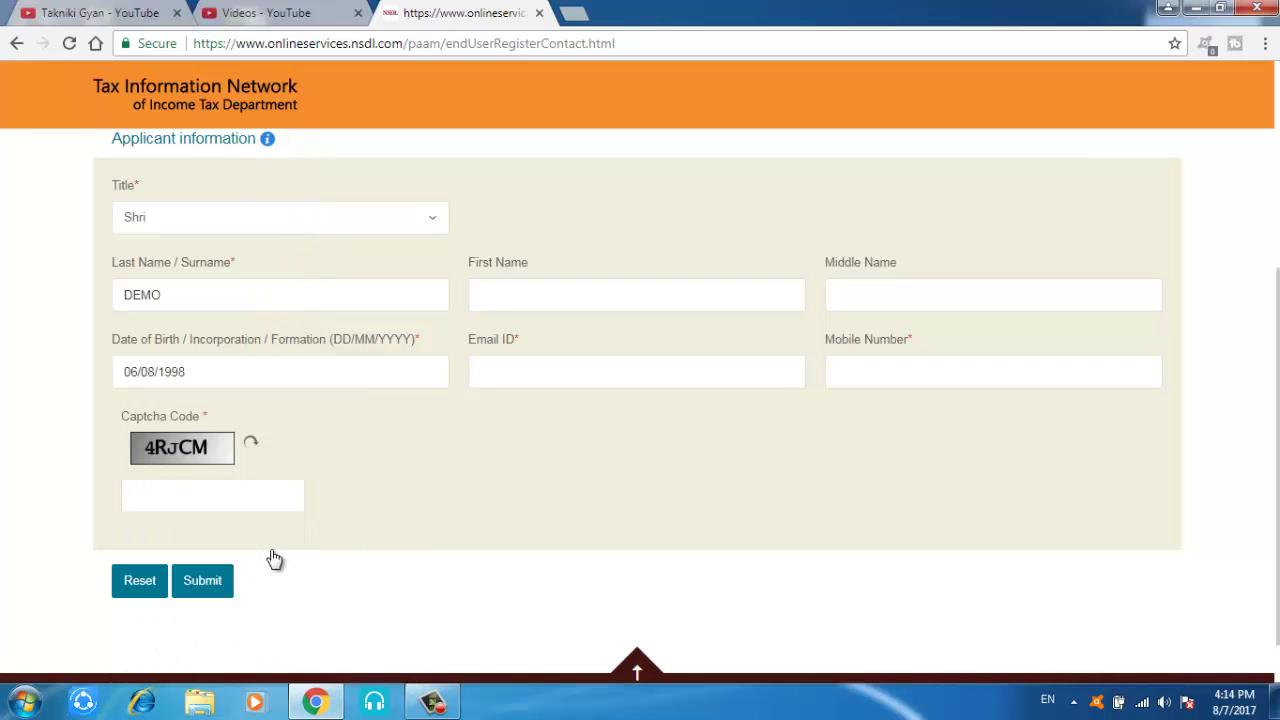
Step: Enter the captcha code and submit; the form is rejected for a missing e-mail ID
{"action": "left_click", "coordinate": [252, 499]}
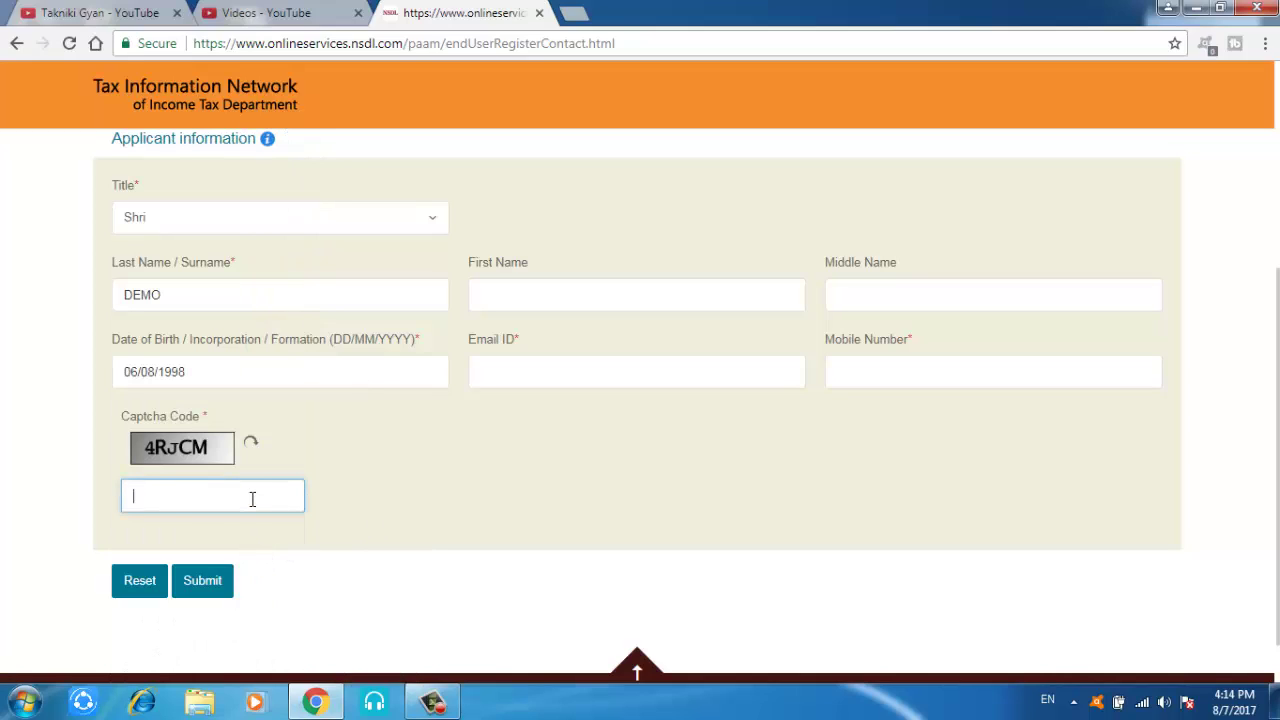
{"action": "type", "text": "4RJCM"}
{"action": "left_click", "coordinate": [211, 598]}
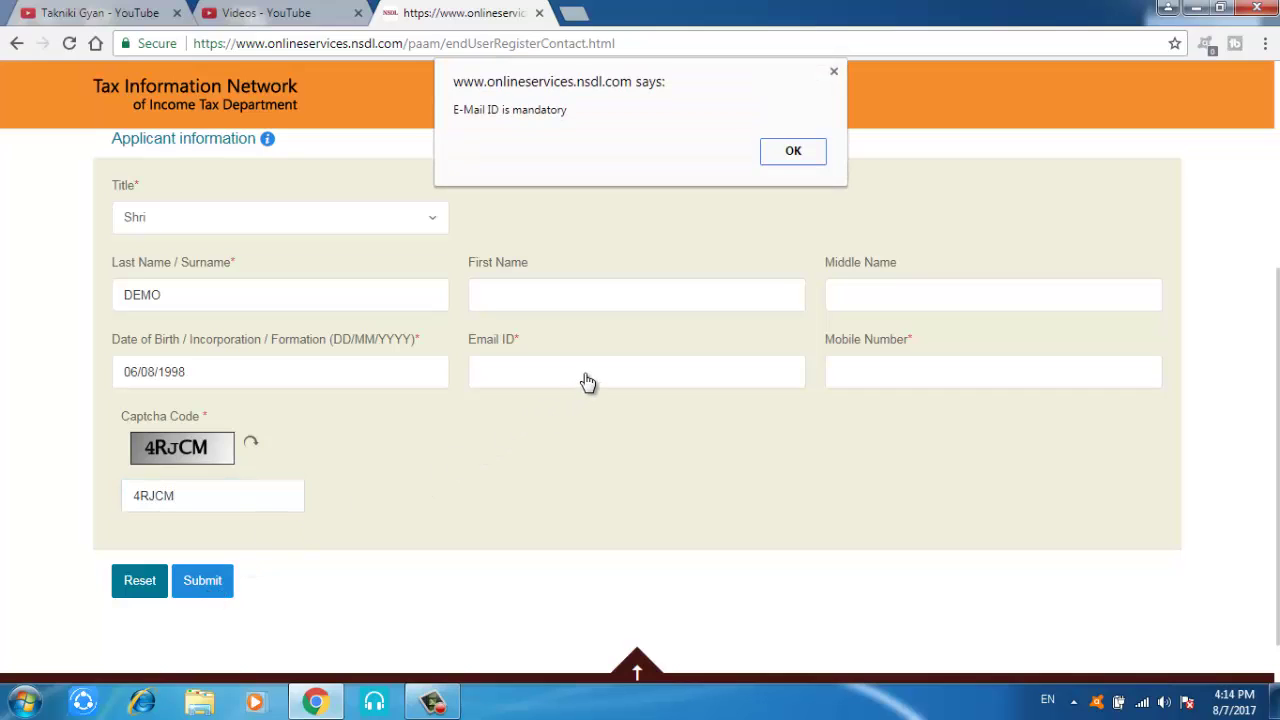
Step: Dismiss the alert, fill in the applicant's e-mail and mobile number, and submit for a token
{"action": "left_click", "coordinate": [778, 152]}
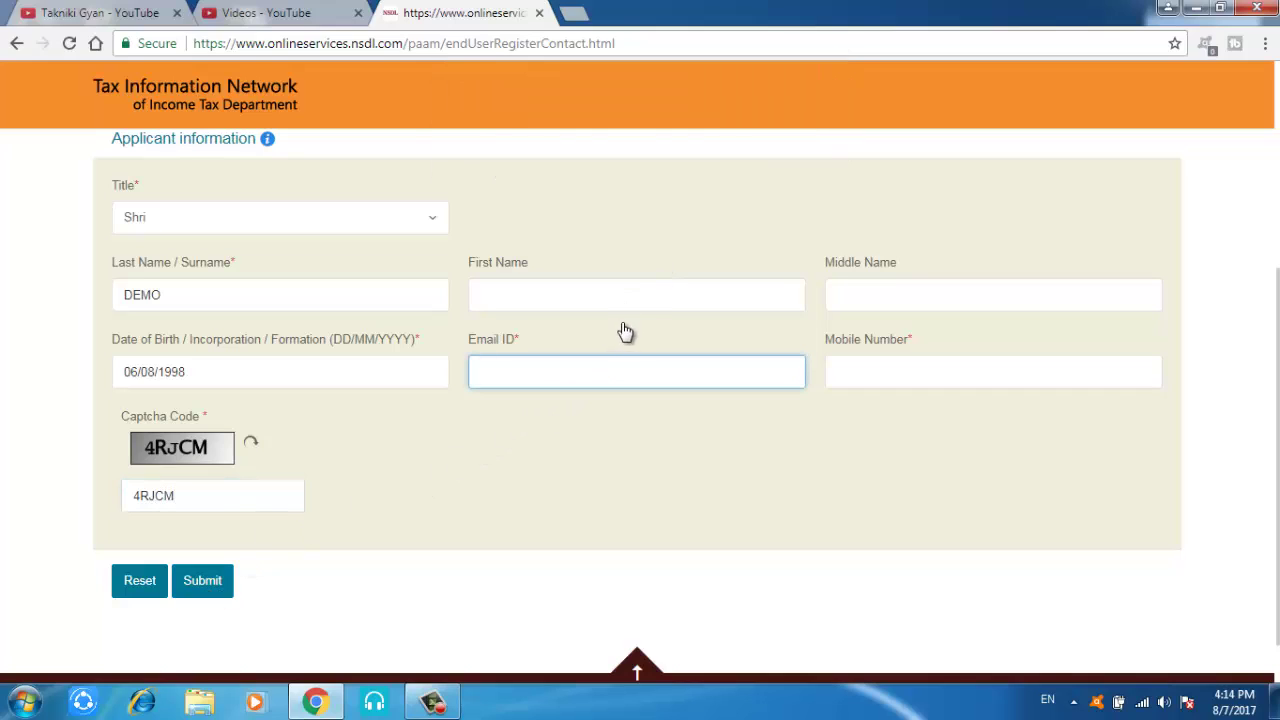
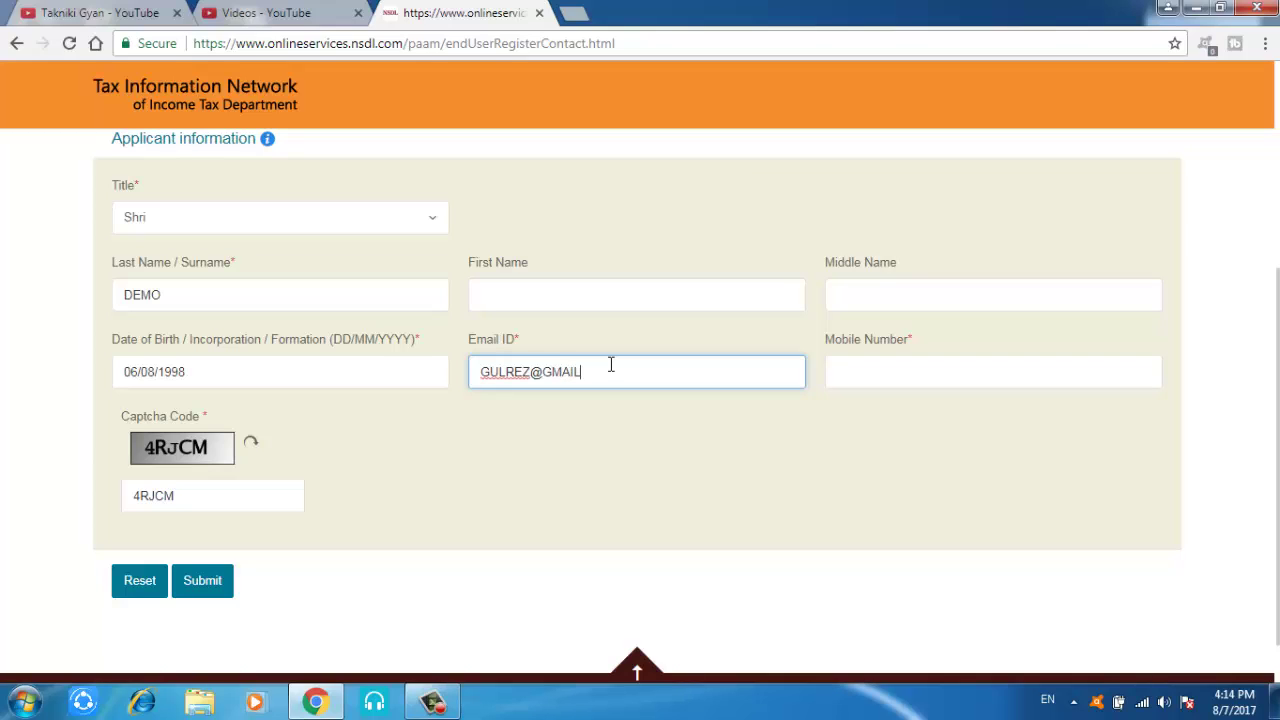
{"action": "key", "text": "Tab"}
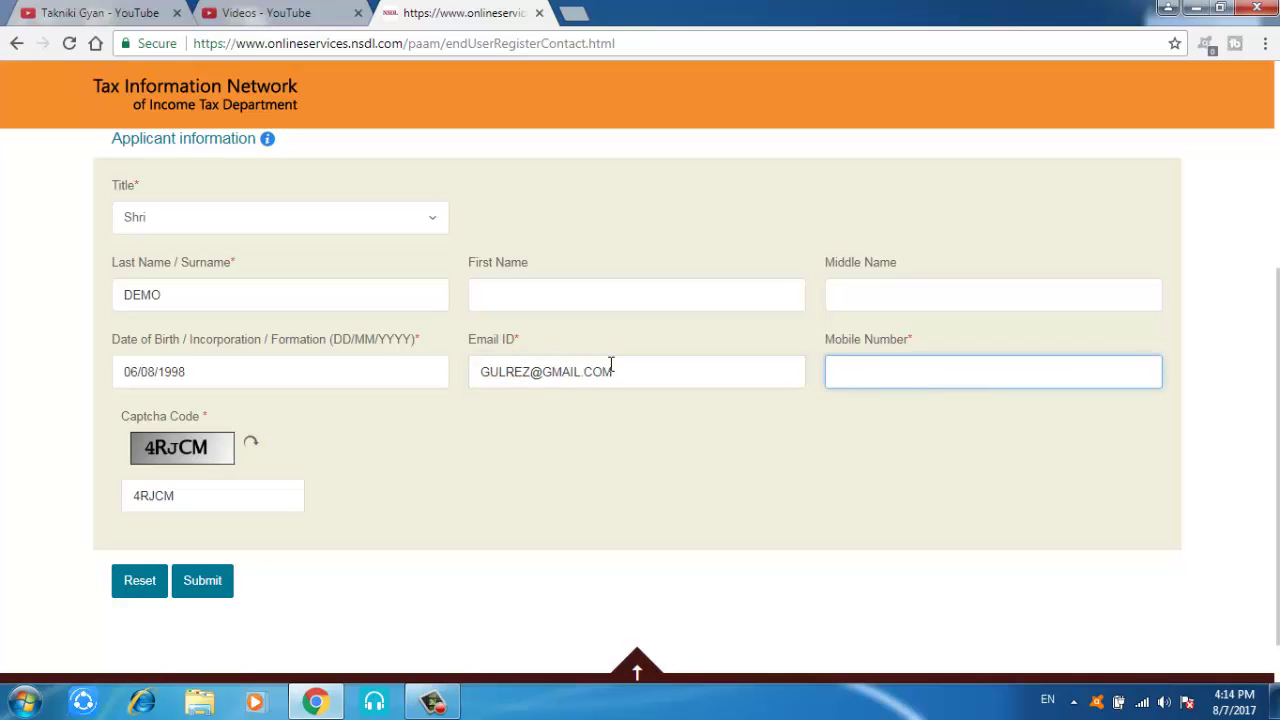
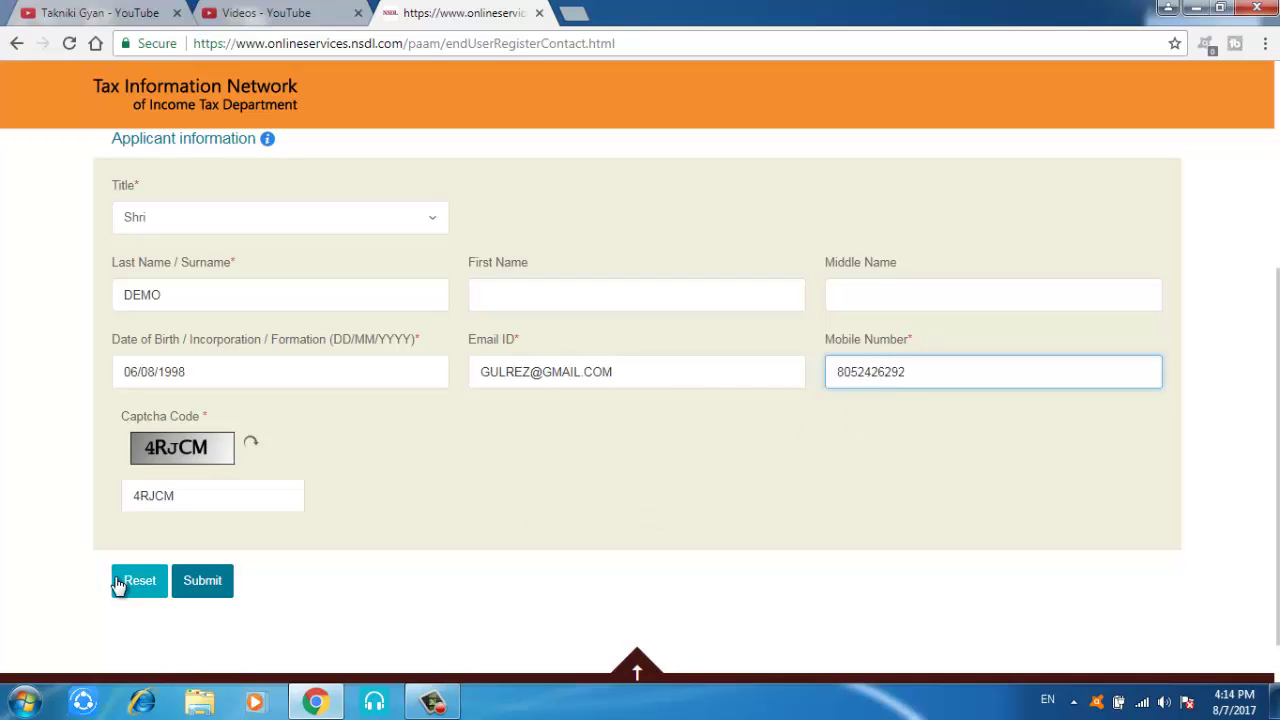
{"action": "left_click", "coordinate": [186, 583]}
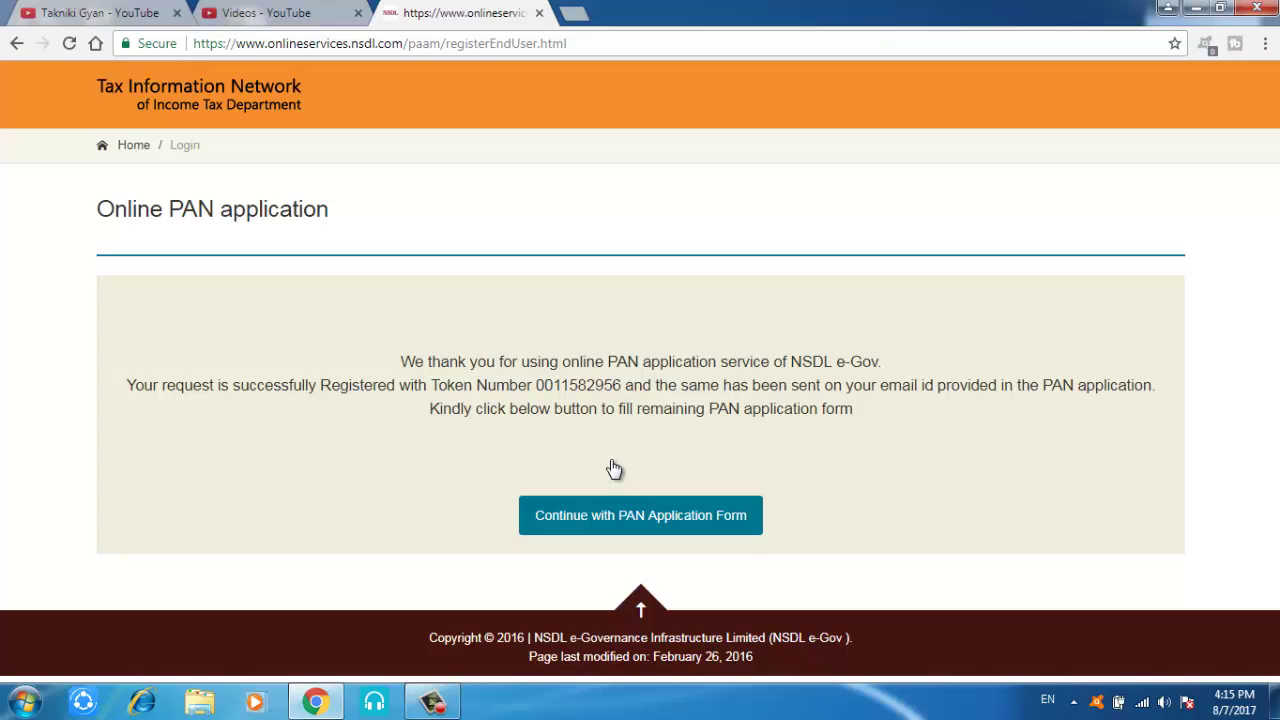
Step: Continue to Personal Details with 'Submit digitally through e-KYC & e-Sign (Paperless)' selected
{"action": "left_click", "coordinate": [628, 524]}
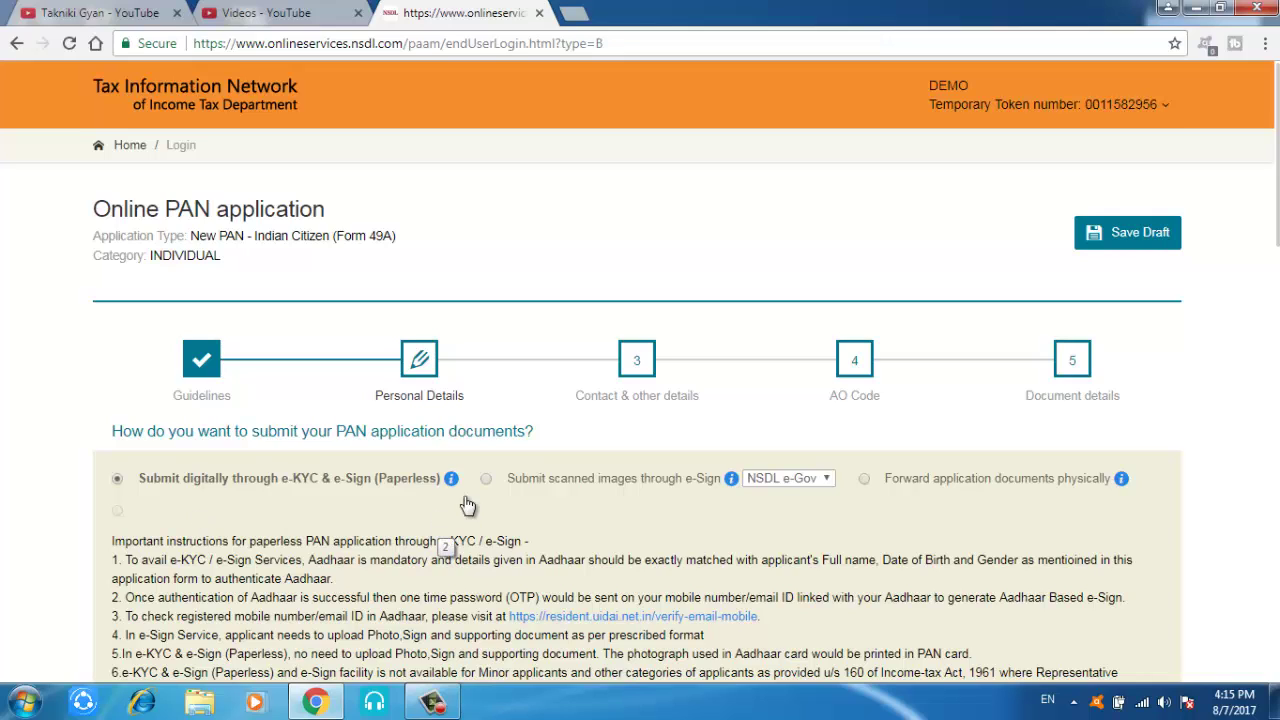
{"action": "left_click", "coordinate": [486, 480]}
Step: Enter the applicant's Aadhaar number on Personal Details, leaving the prefilled surname unchanged
{"action": "scroll", "coordinate": [1276, 175], "scroll_direction": "down", "scroll_amount": 5}
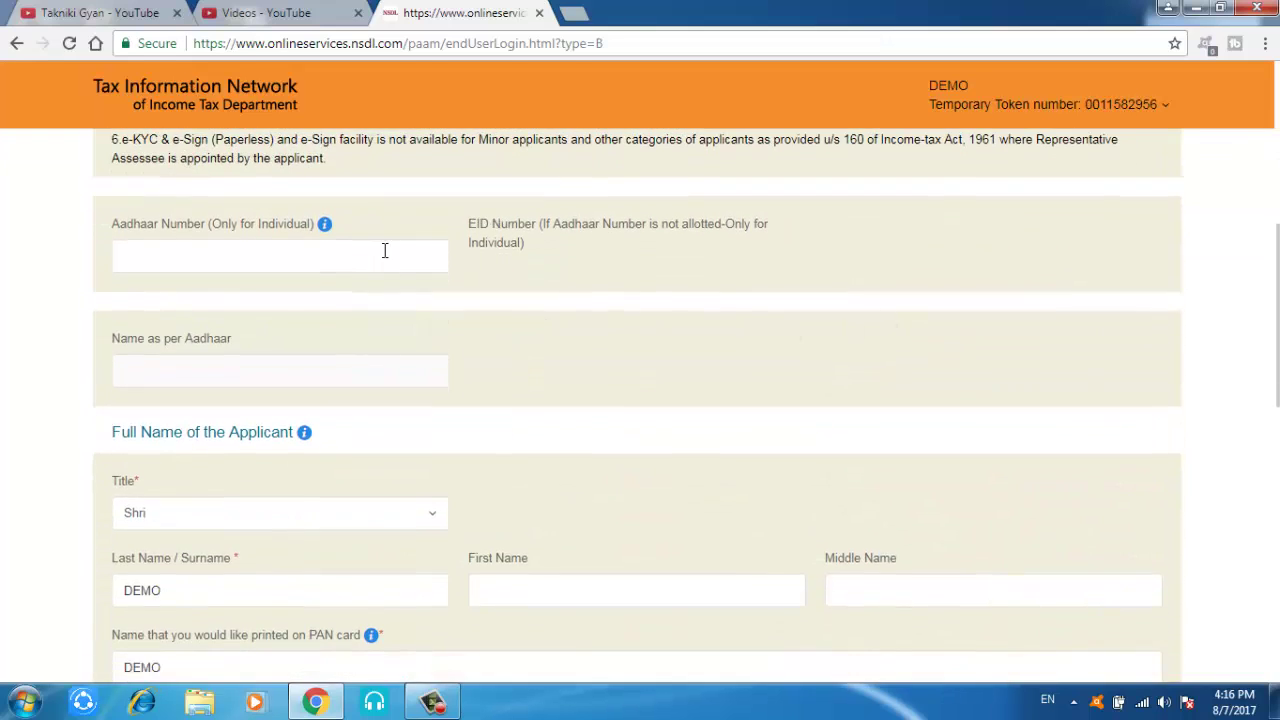
{"action": "left_click", "coordinate": [382, 259]}
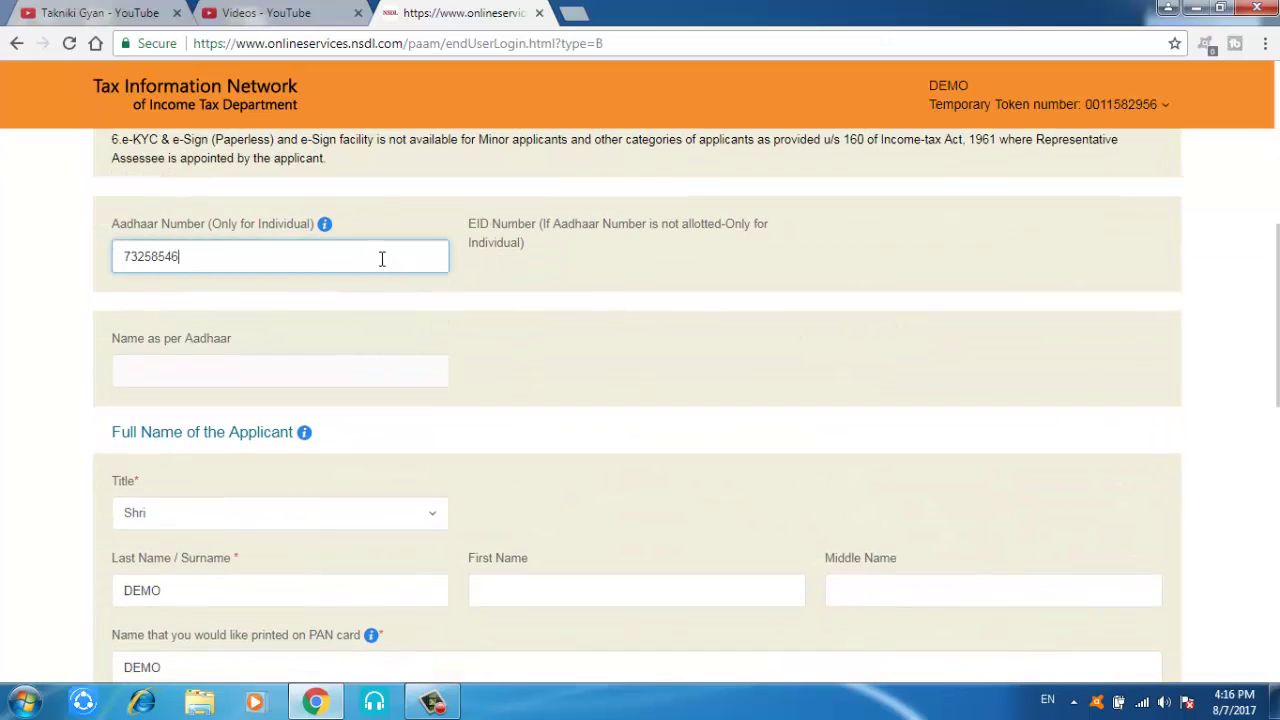
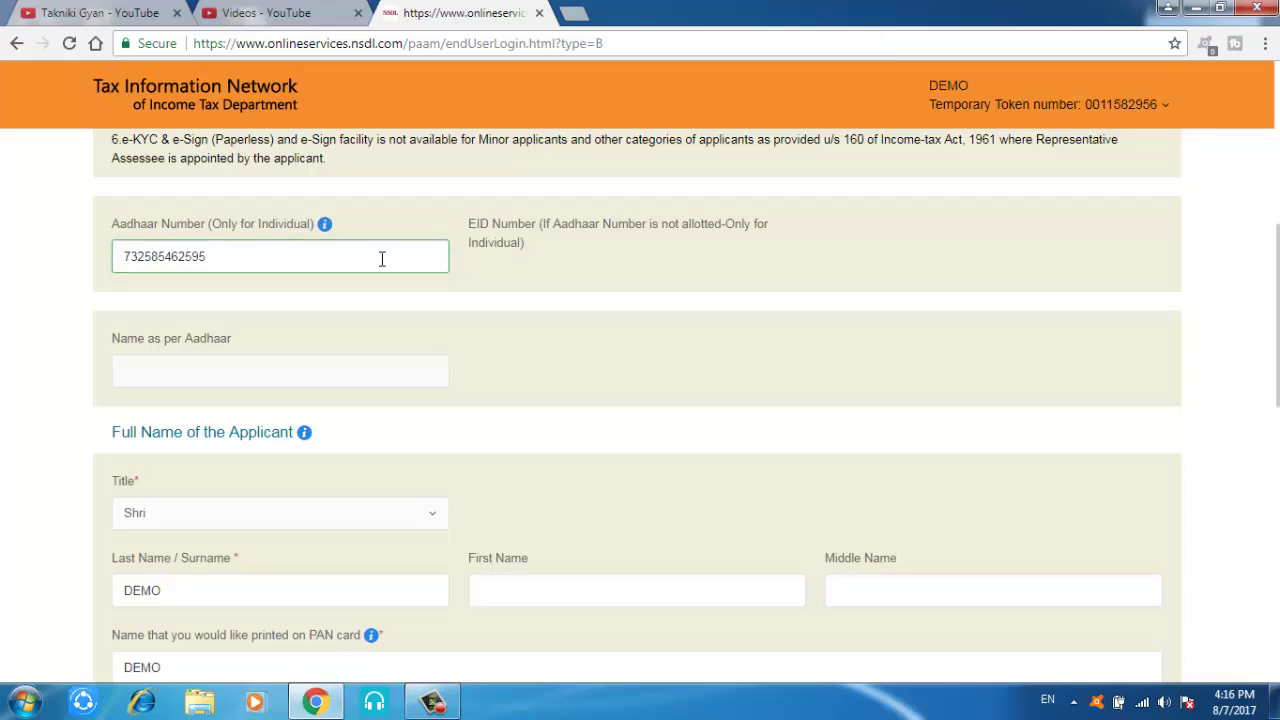
{"action": "key", "text": "Tab"}
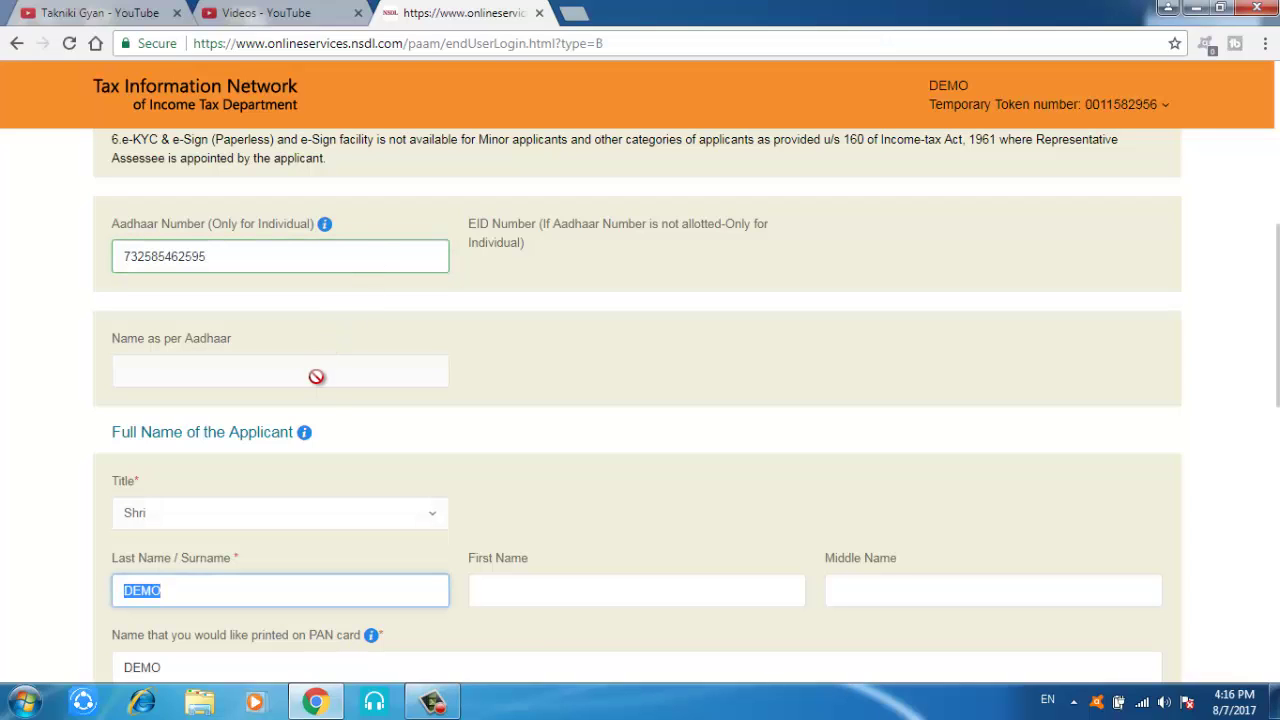
{"action": "left_click", "coordinate": [332, 372]}
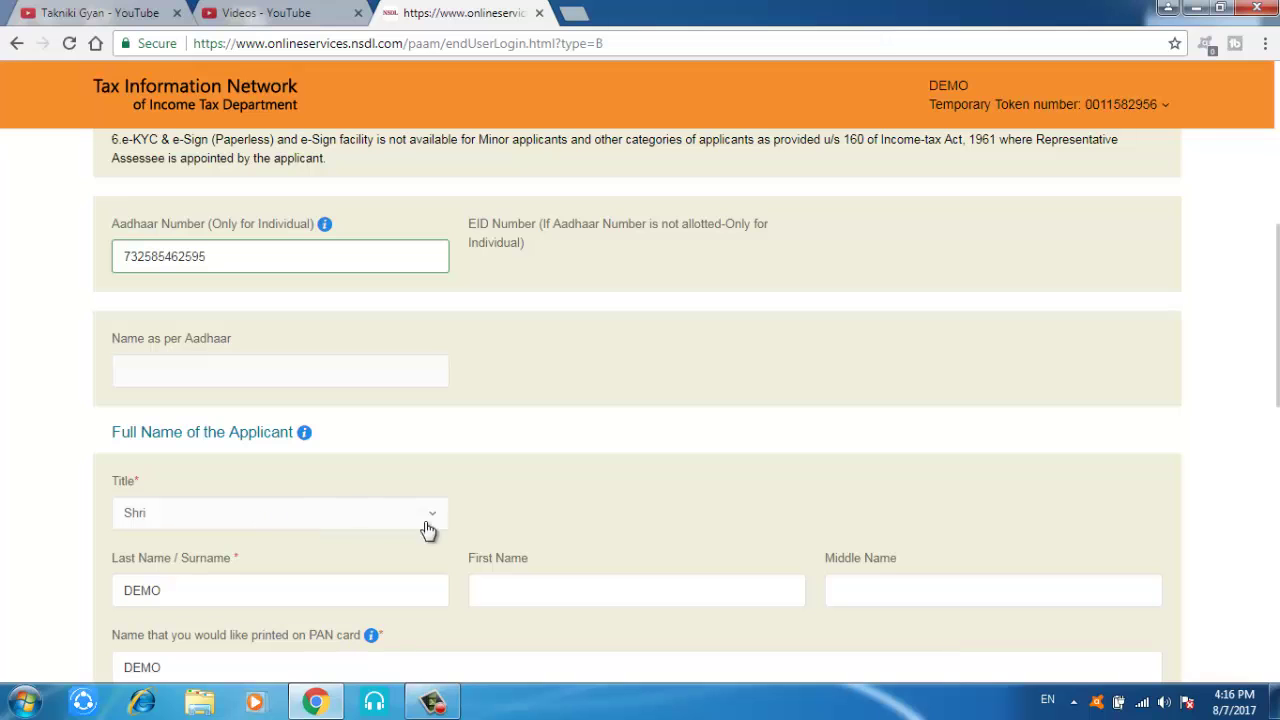
{"action": "scroll", "coordinate": [1274, 320], "scroll_direction": "down", "scroll_amount": 2}
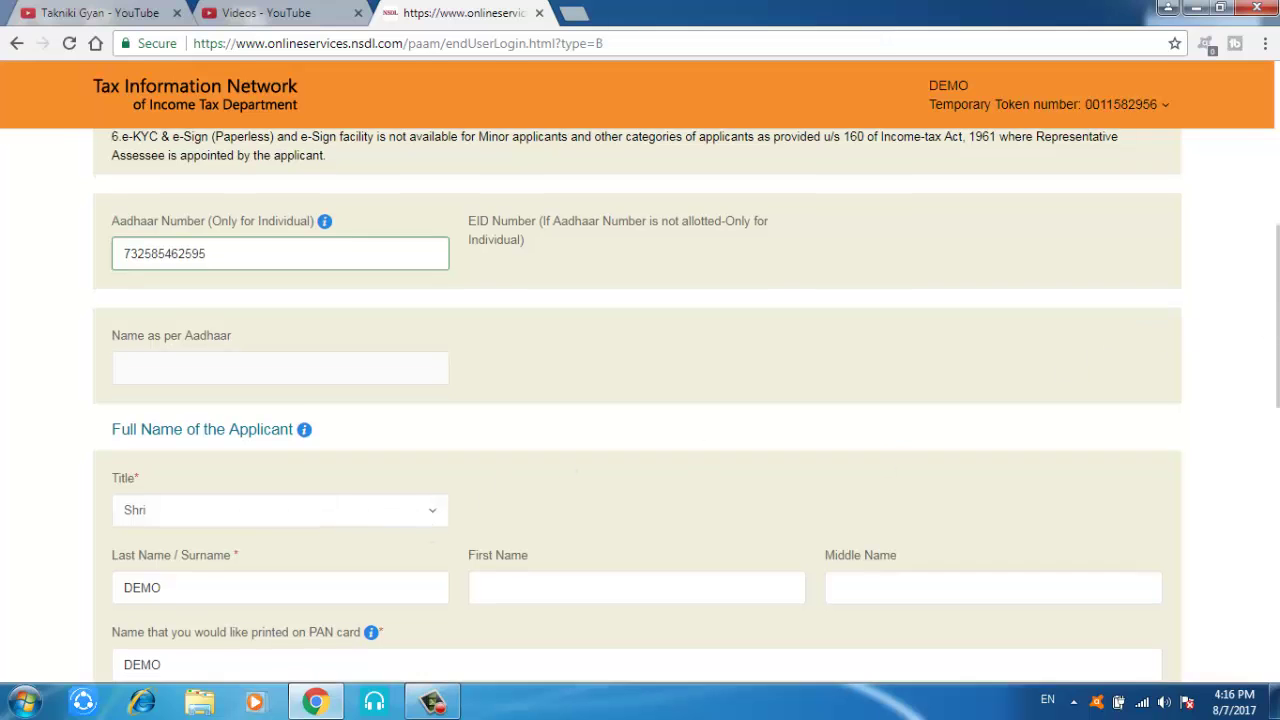
{"action": "scroll", "coordinate": [686, 407], "scroll_direction": "down", "scroll_amount": 1}
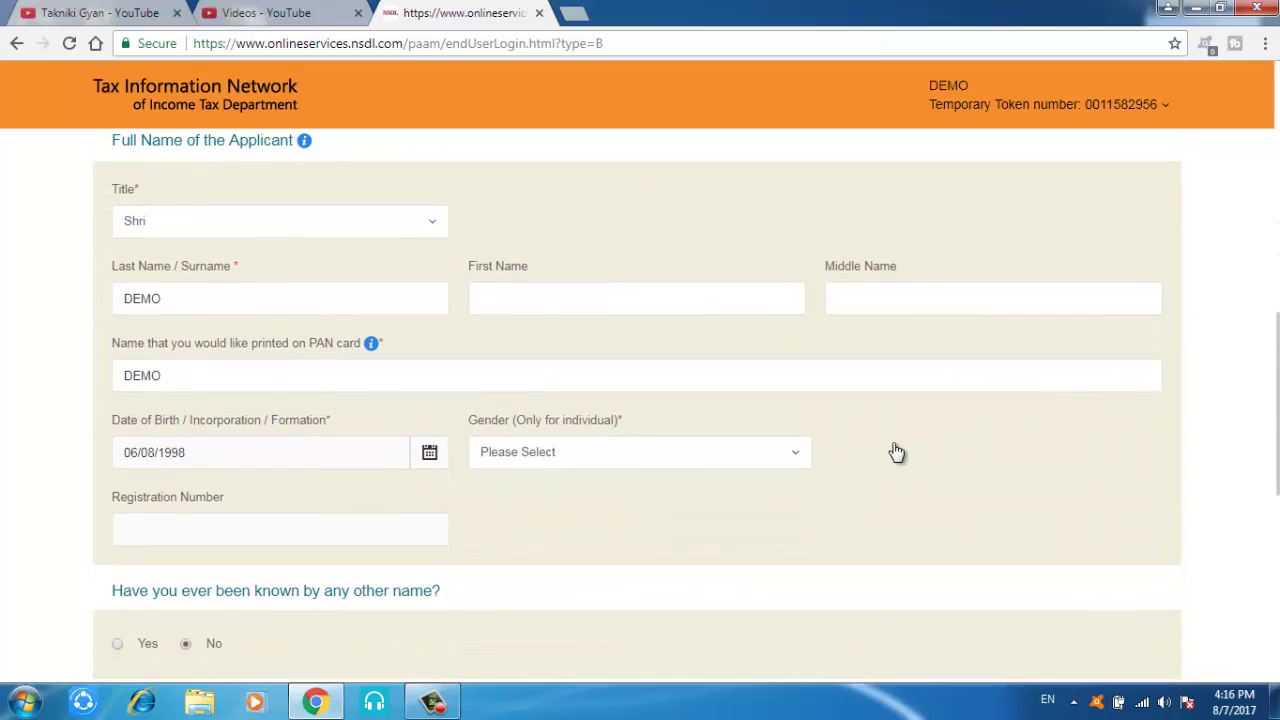
Step: Set the applicant's gender to Male
{"action": "left_click", "coordinate": [789, 457]}
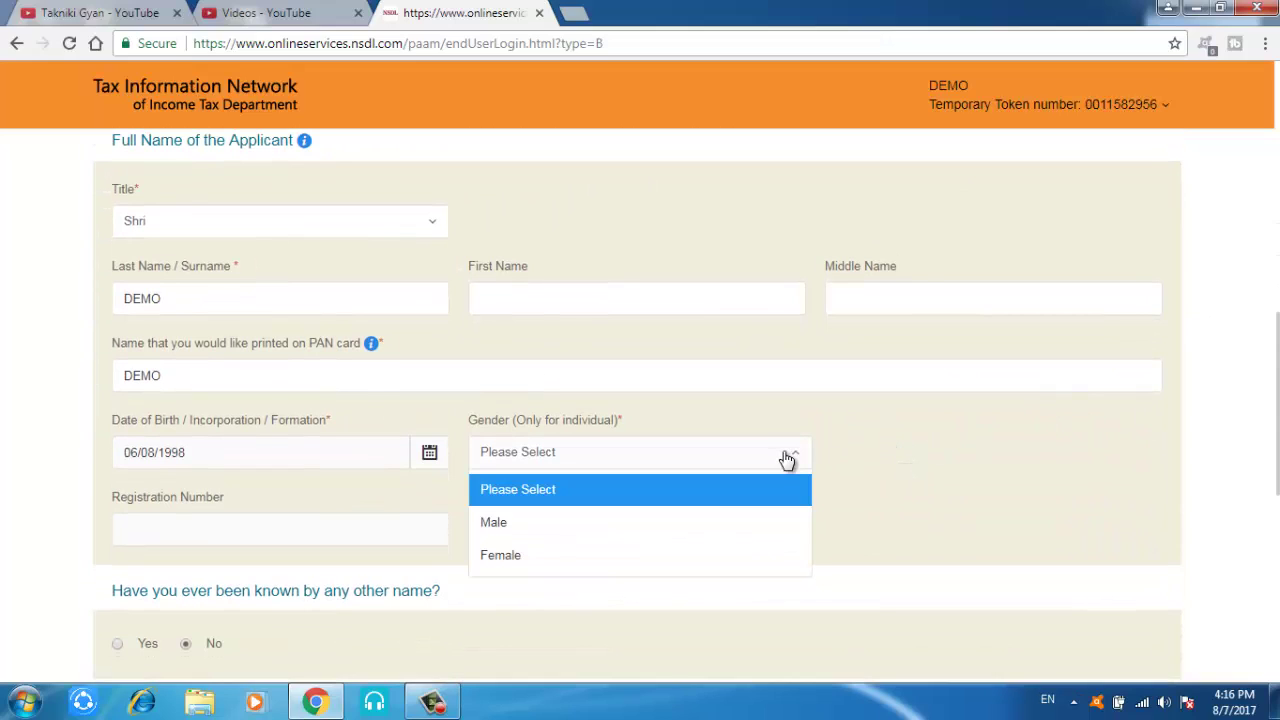
{"action": "left_click", "coordinate": [706, 525]}
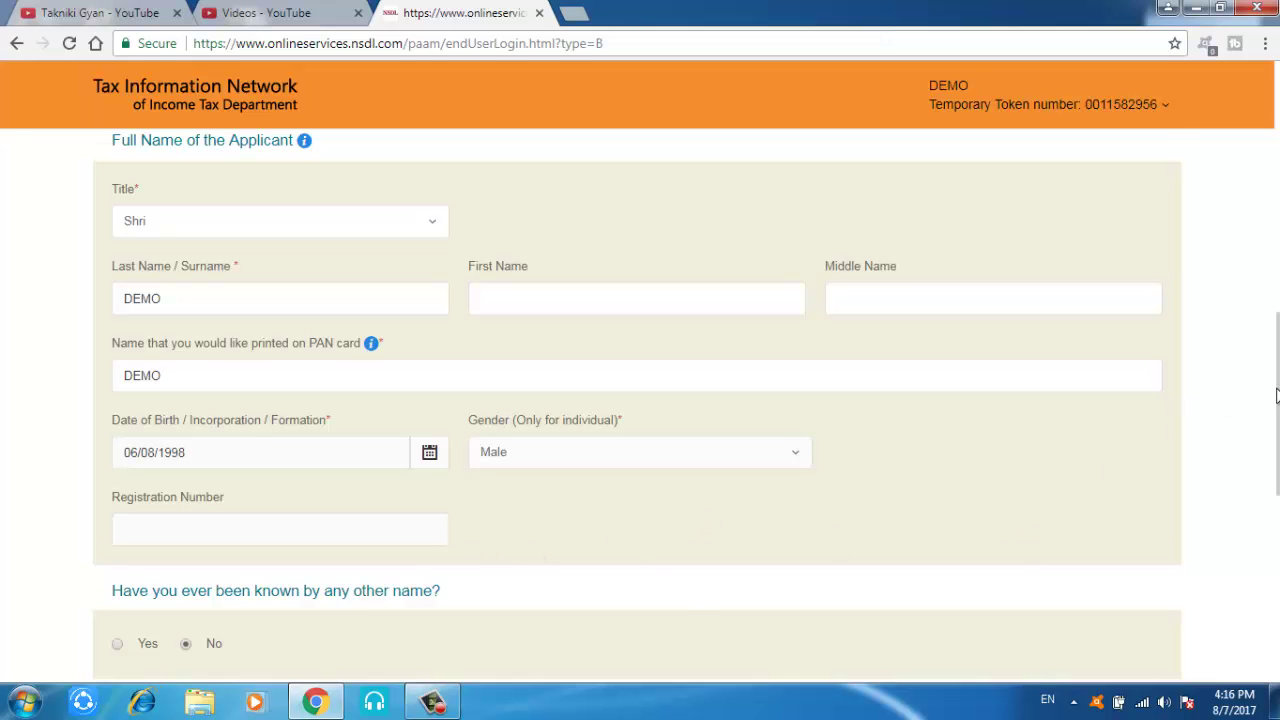
{"action": "left_click_drag", "start_coordinate": [1276, 395], "coordinate": [1276, 515]}
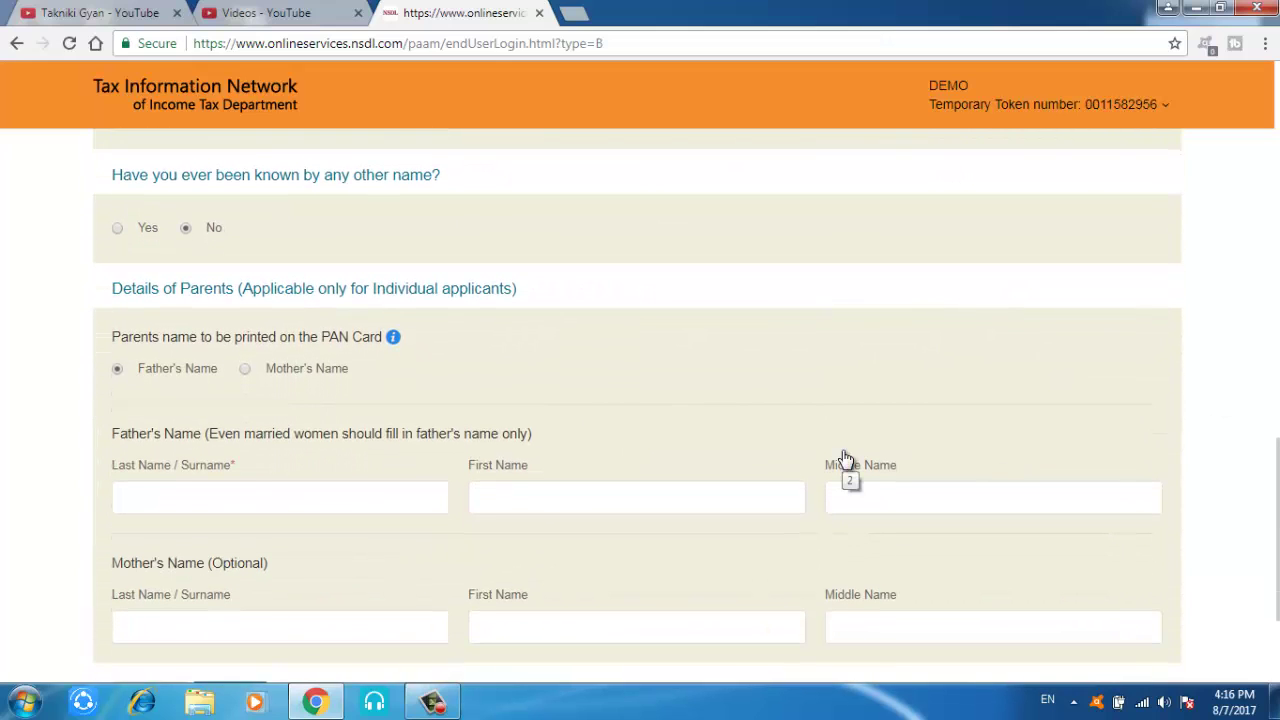
Step: Enter DEMO as the father's surname and continue to Contact & other details
{"action": "left_click", "coordinate": [346, 498]}
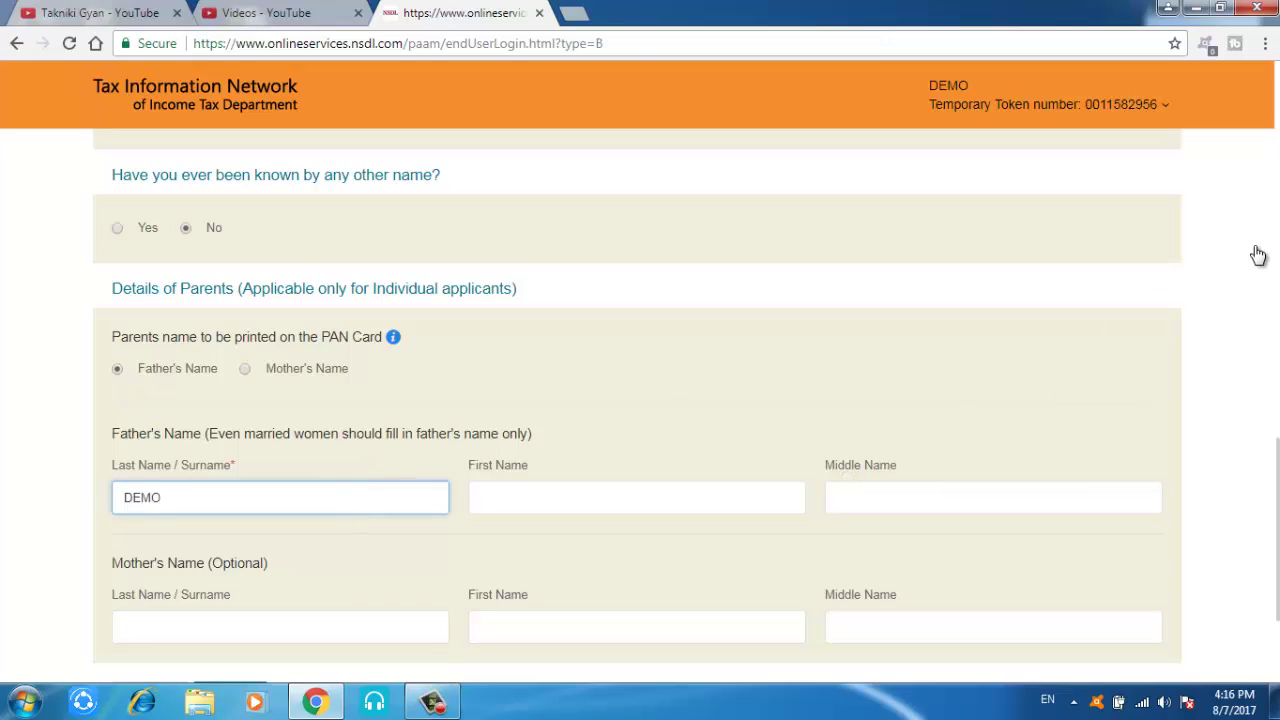
{"action": "scroll", "coordinate": [640, 400], "scroll_direction": "down", "scroll_amount": 2}
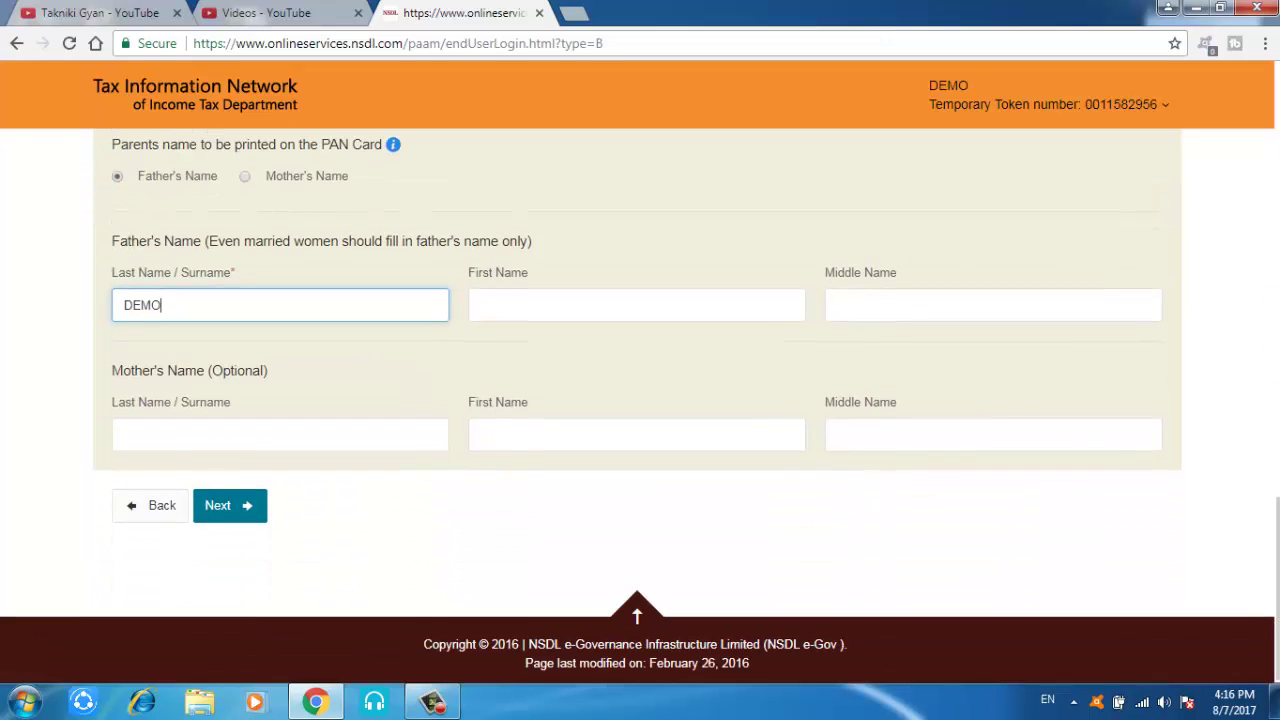
{"action": "left_click", "coordinate": [246, 517]}
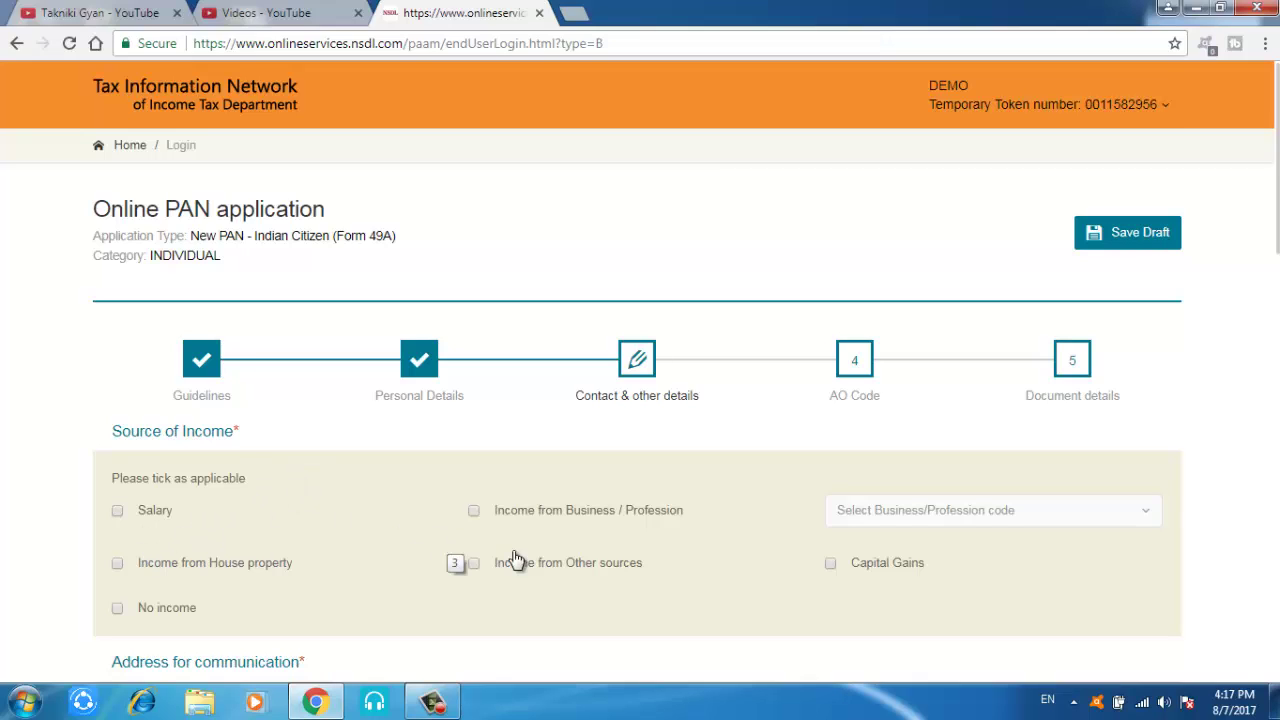
Step: Tick 'No income' as the source of income and scroll past the address sections
{"action": "left_click", "coordinate": [117, 609]}
{"action": "left_click_drag", "start_coordinate": [1276, 236], "coordinate": [1260, 388]}
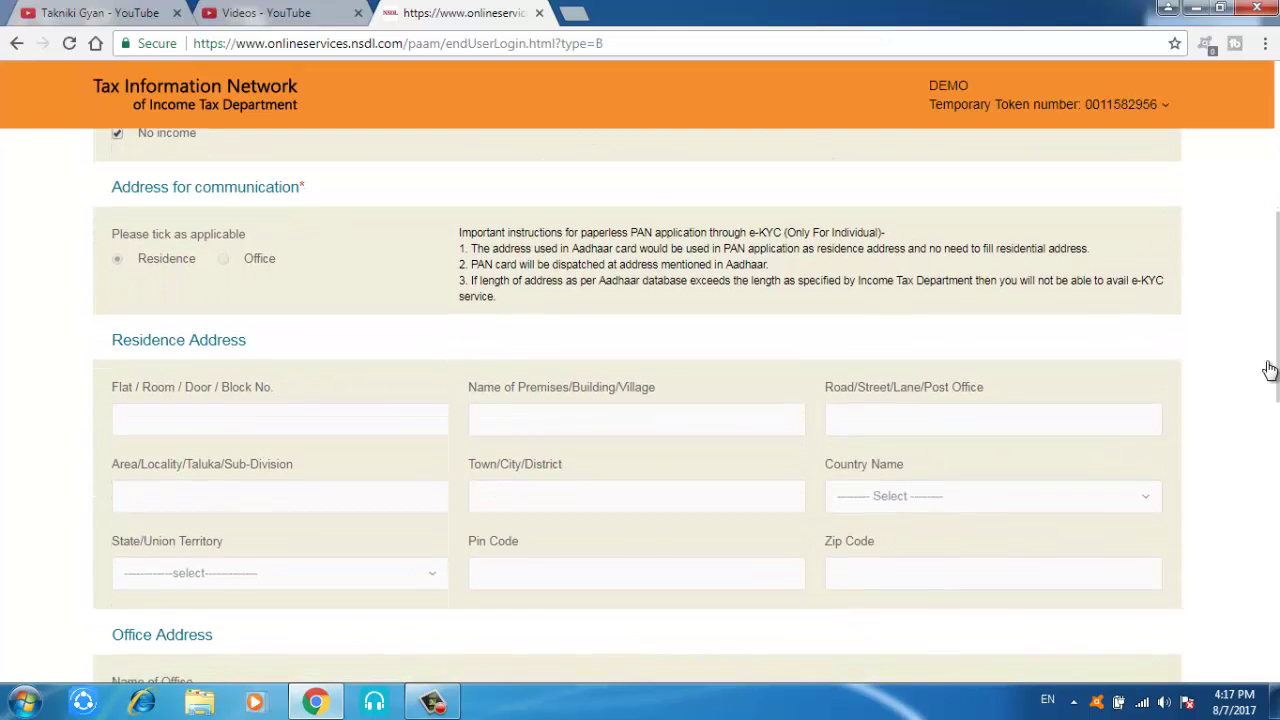
{"action": "scroll", "coordinate": [1276, 354], "scroll_direction": "down", "scroll_amount": 3}
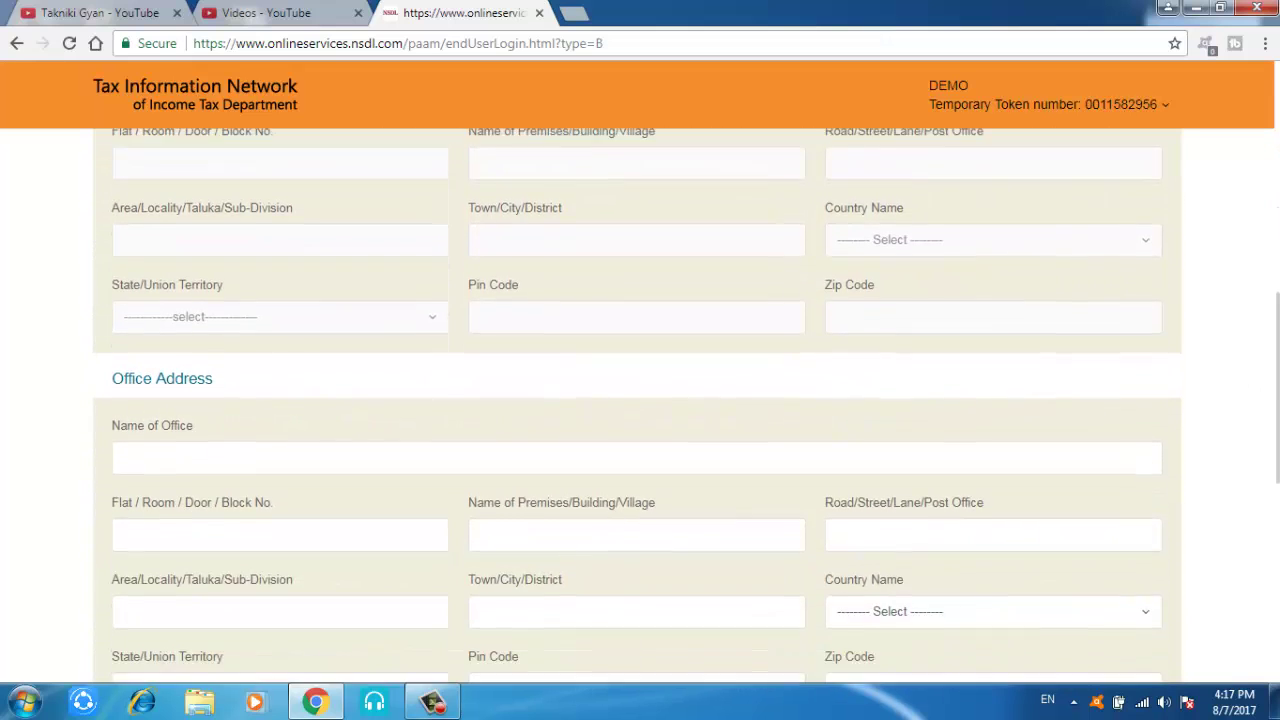
{"action": "left_click_drag", "start_coordinate": [1276, 354], "coordinate": [1276, 294]}
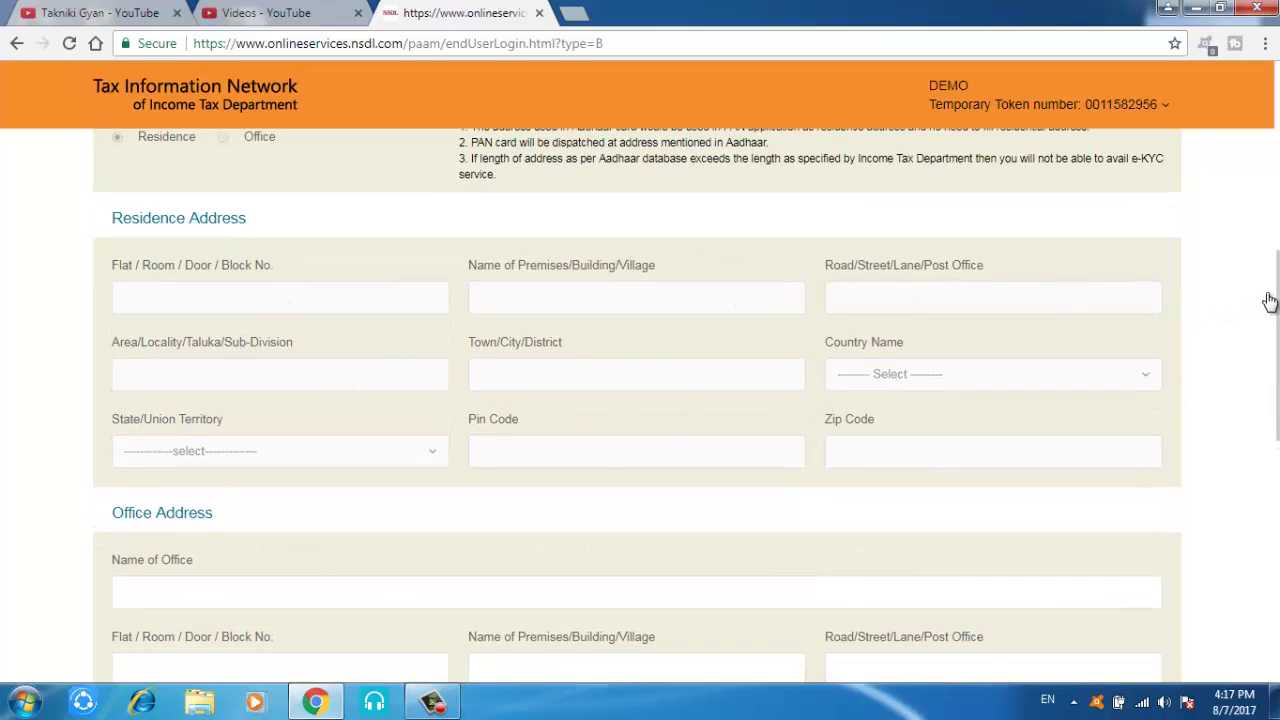
{"action": "left_click_drag", "start_coordinate": [1277, 300], "coordinate": [1277, 470]}
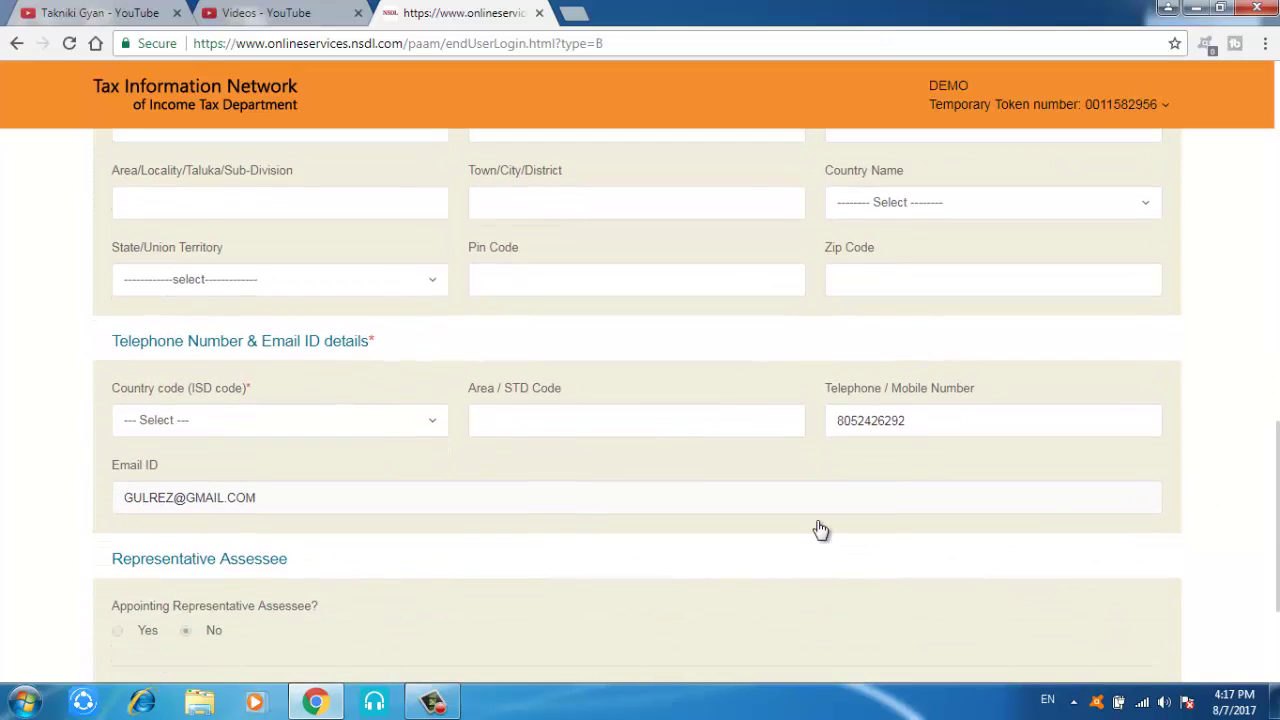
Step: Choose country code INDIA (91), enter area/STD code 011, and continue to AO Code
{"action": "left_click", "coordinate": [385, 425]}
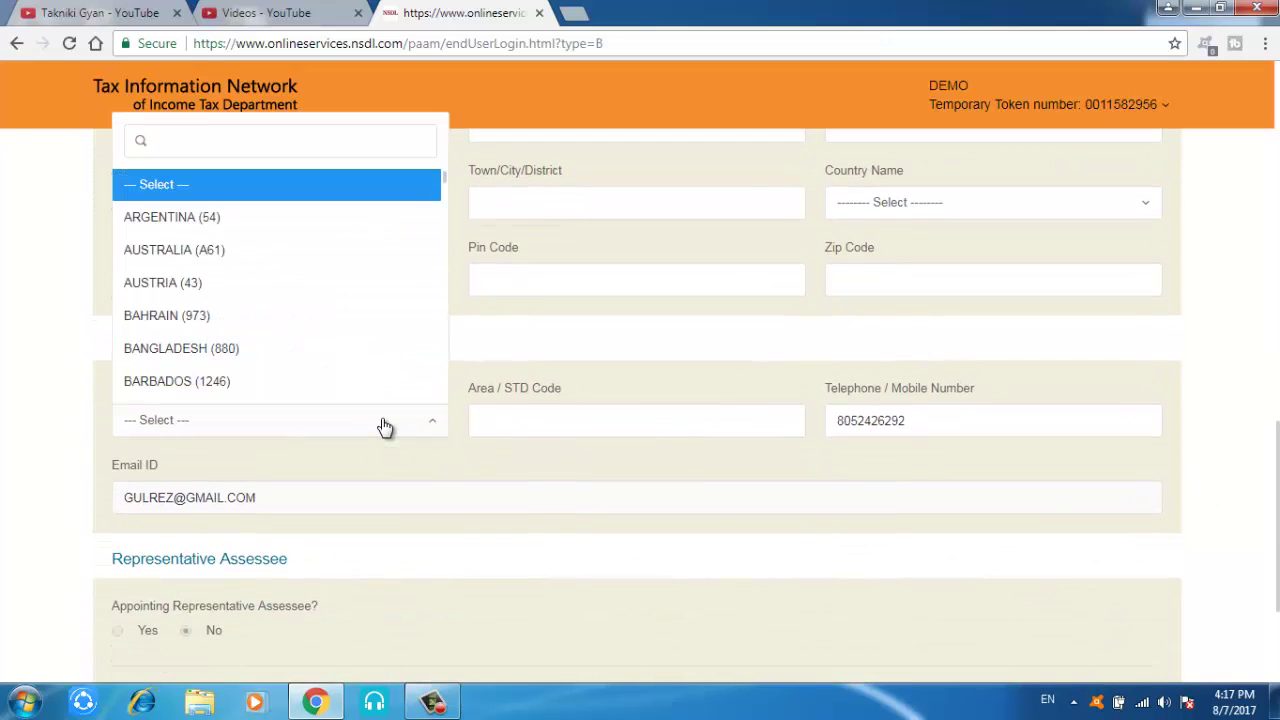
{"action": "type", "text": "IND"}
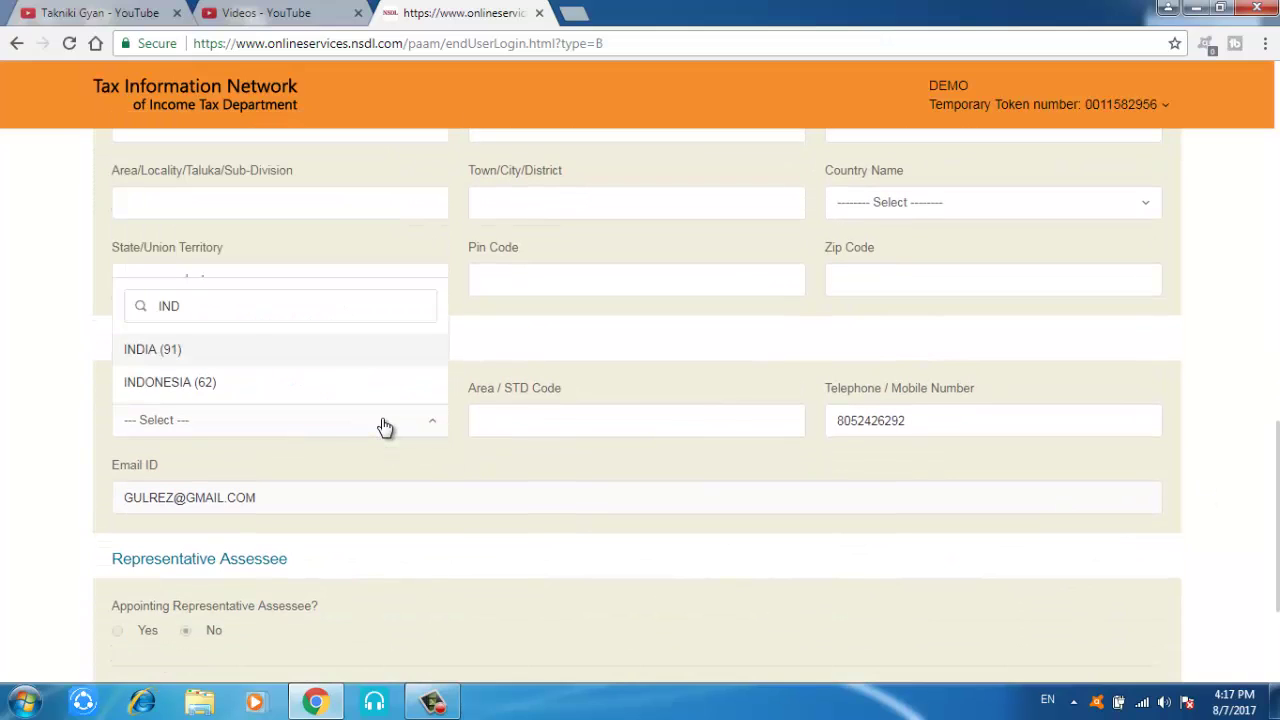
{"action": "left_click", "coordinate": [244, 358]}
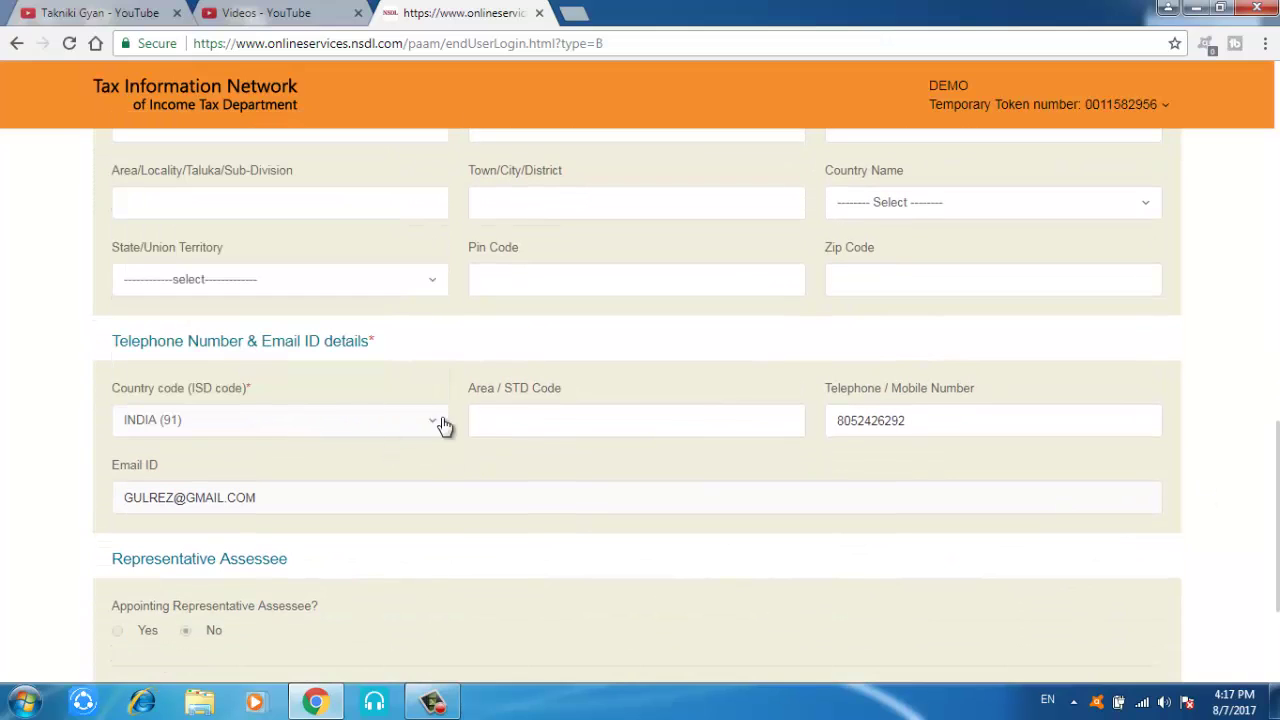
{"action": "left_click", "coordinate": [547, 434]}
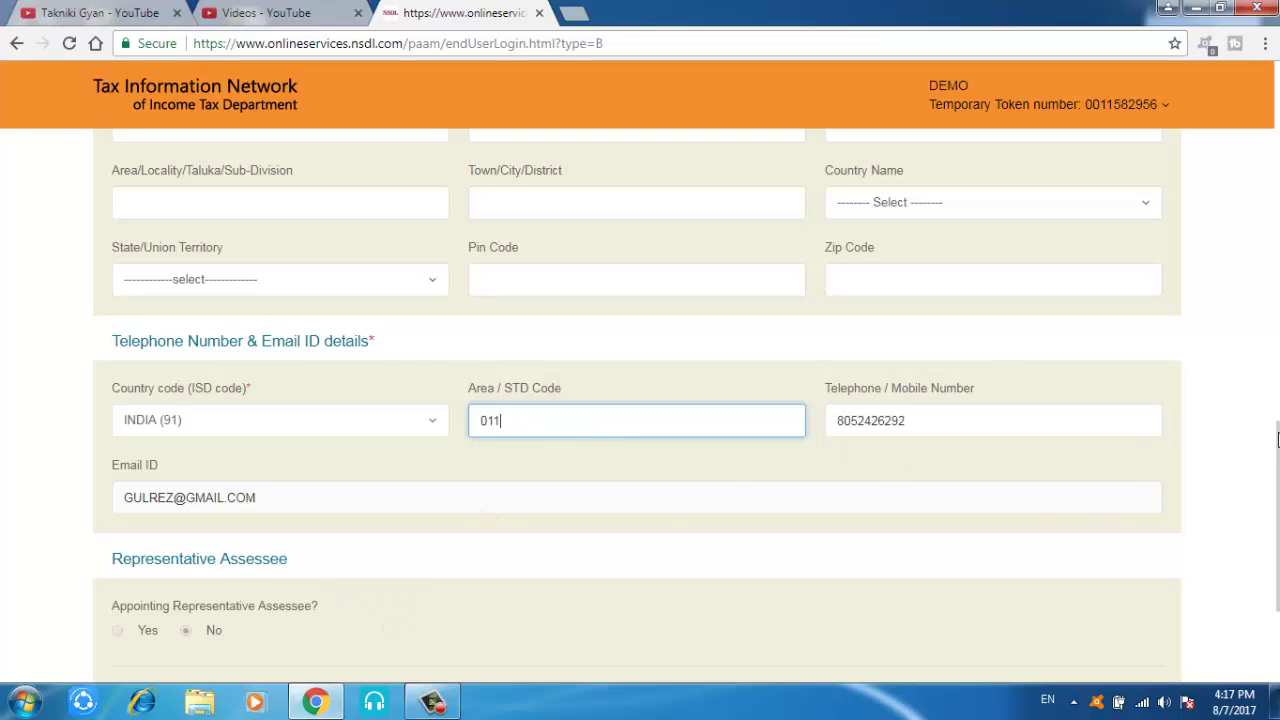
{"action": "scroll", "coordinate": [1277, 440], "scroll_direction": "down", "scroll_amount": 2}
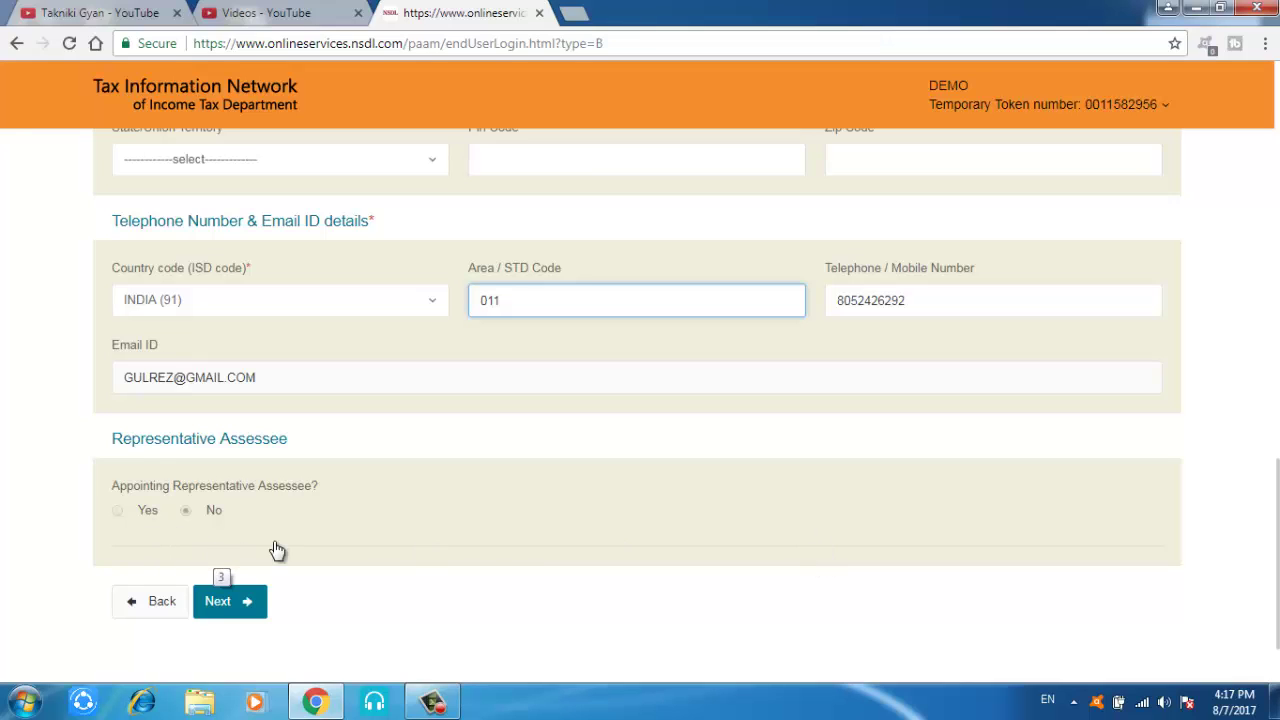
{"action": "left_click", "coordinate": [250, 601]}
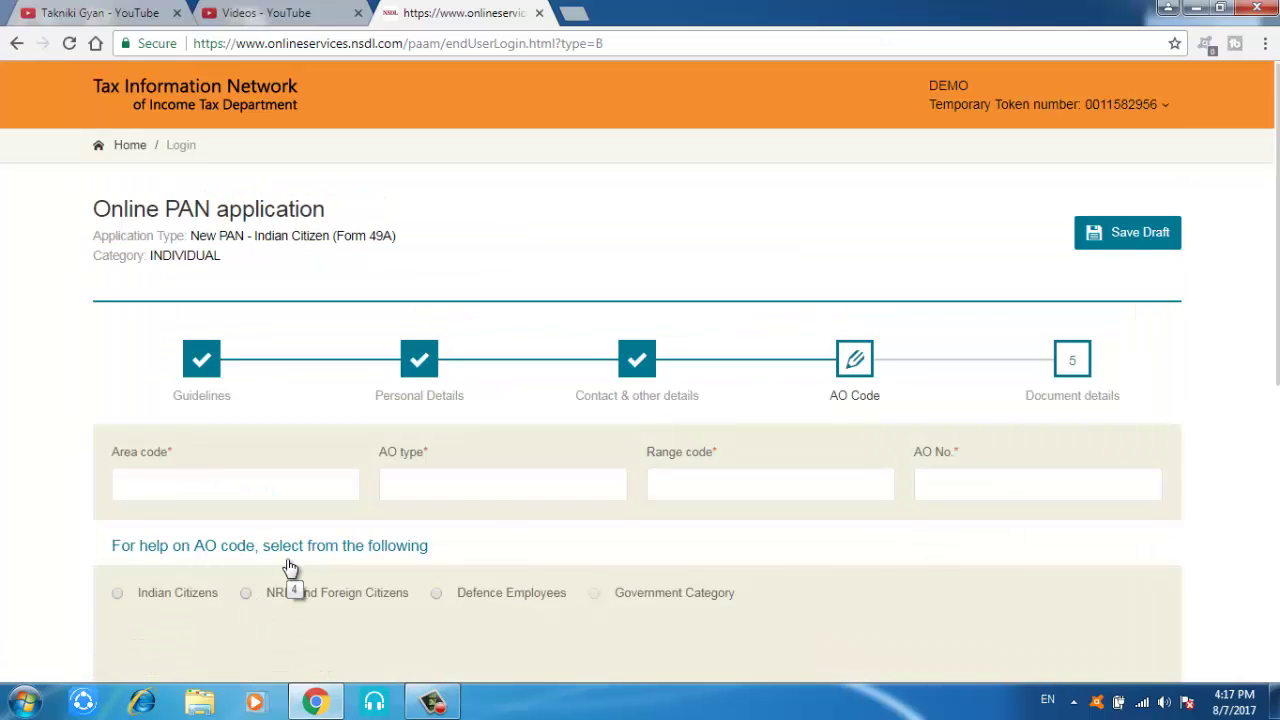
Step: Look up AO codes for Indian citizens with state DELHI and city DELHI
{"action": "left_click_drag", "start_coordinate": [1275, 312], "coordinate": [1277, 436]}
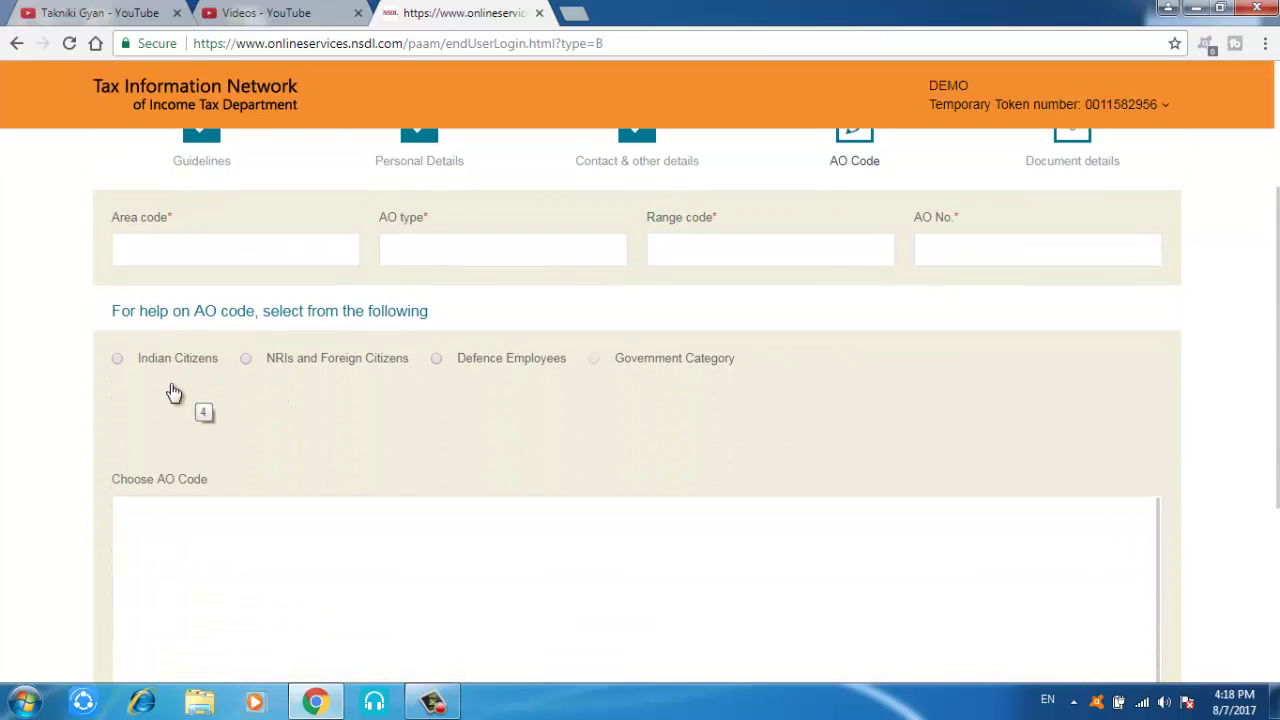
{"action": "left_click", "coordinate": [119, 360]}
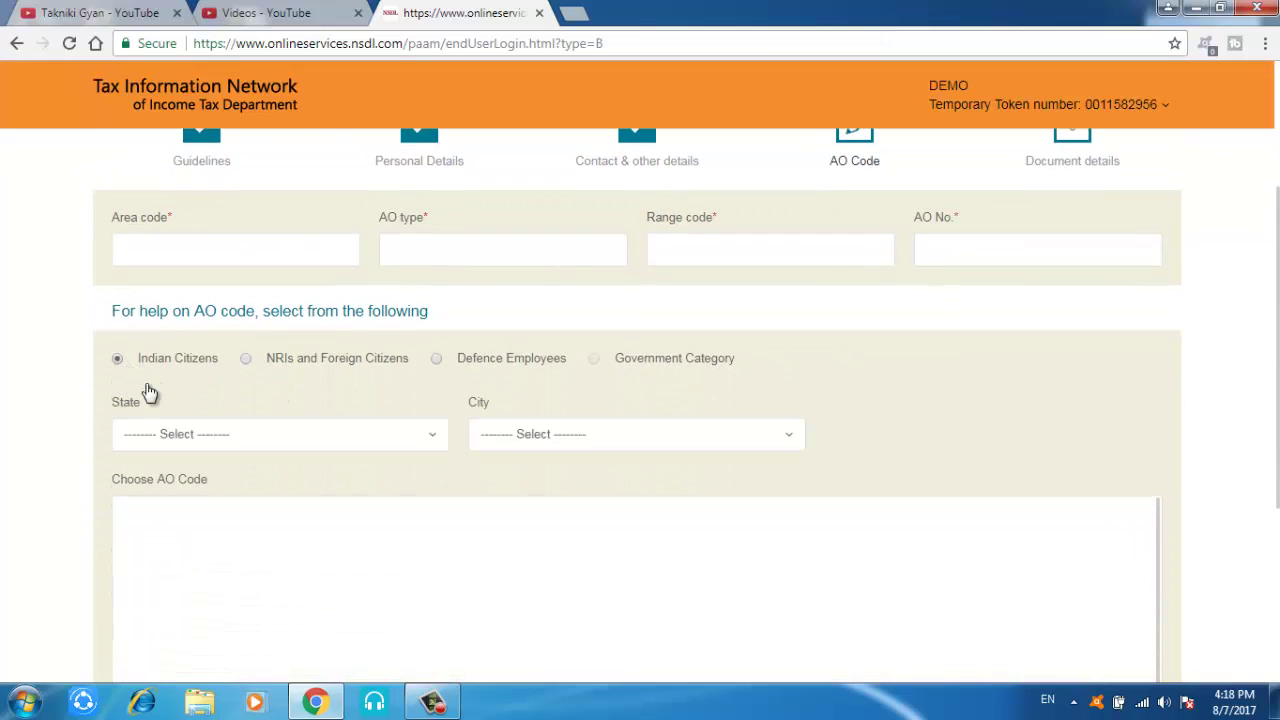
{"action": "left_click", "coordinate": [200, 437]}
{"action": "type", "text": "DELHI"}
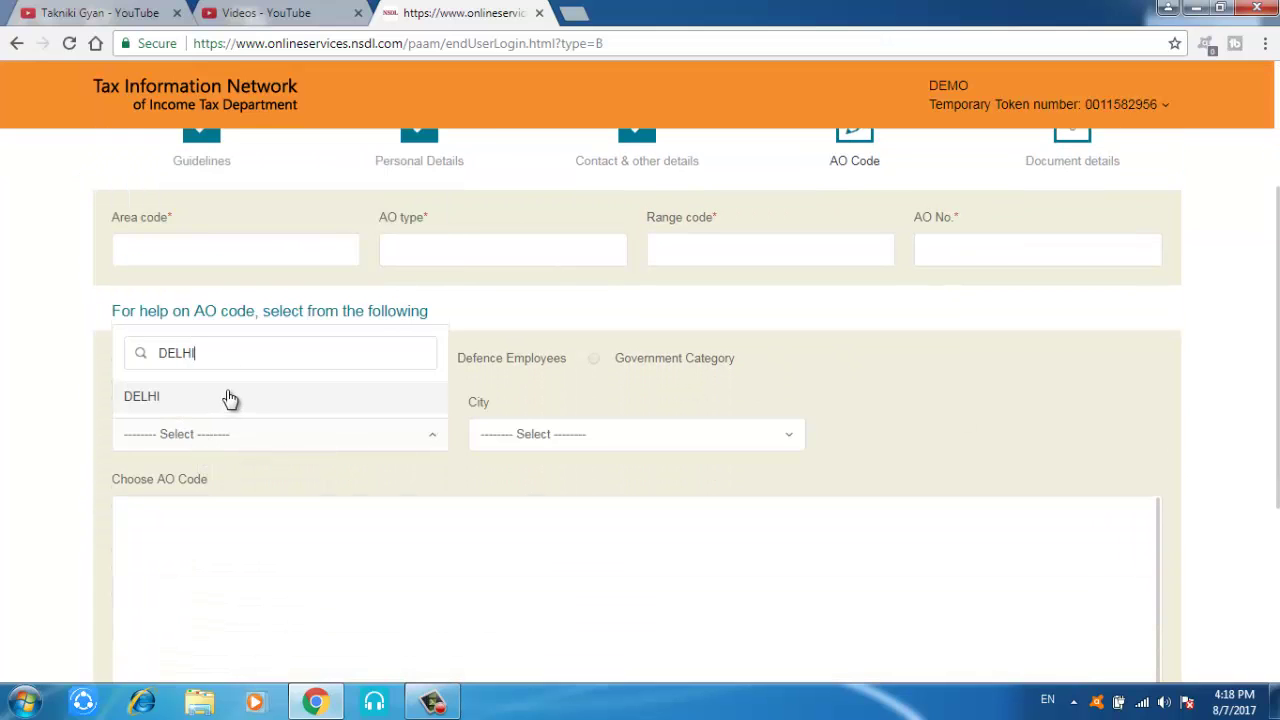
{"action": "left_click", "coordinate": [228, 398]}
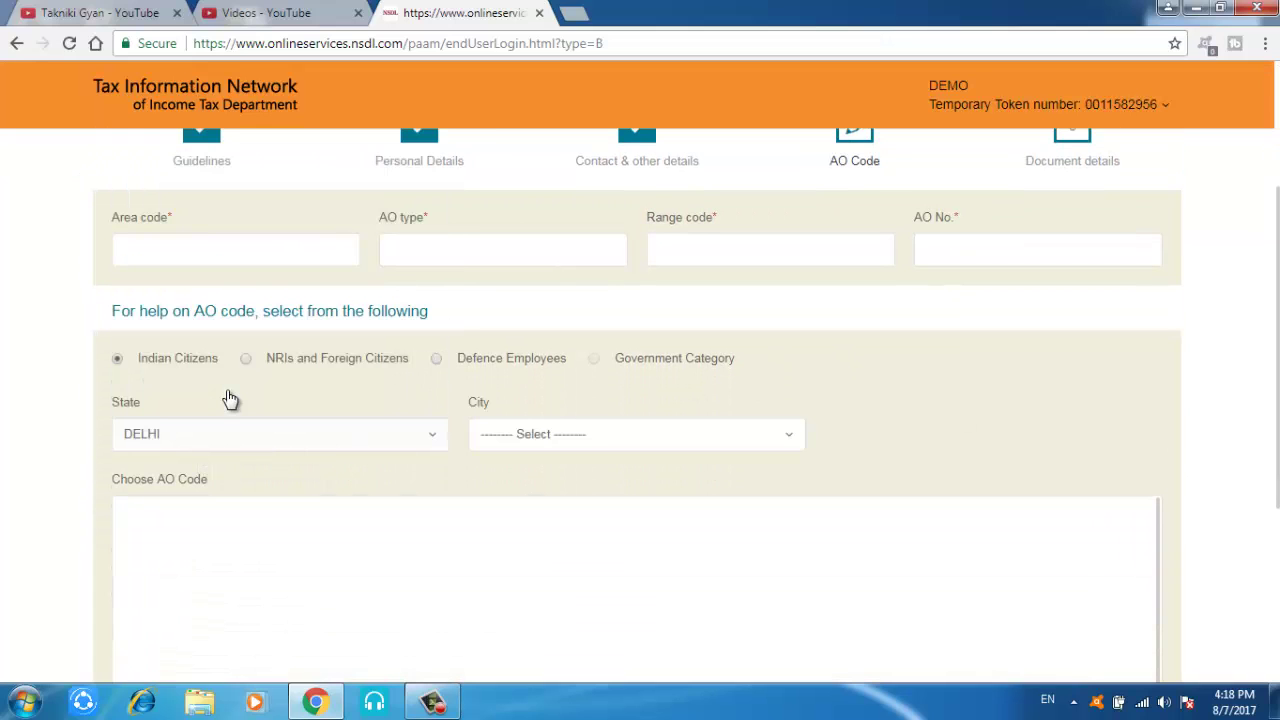
{"action": "left_click", "coordinate": [583, 440]}
{"action": "left_click", "coordinate": [530, 506]}
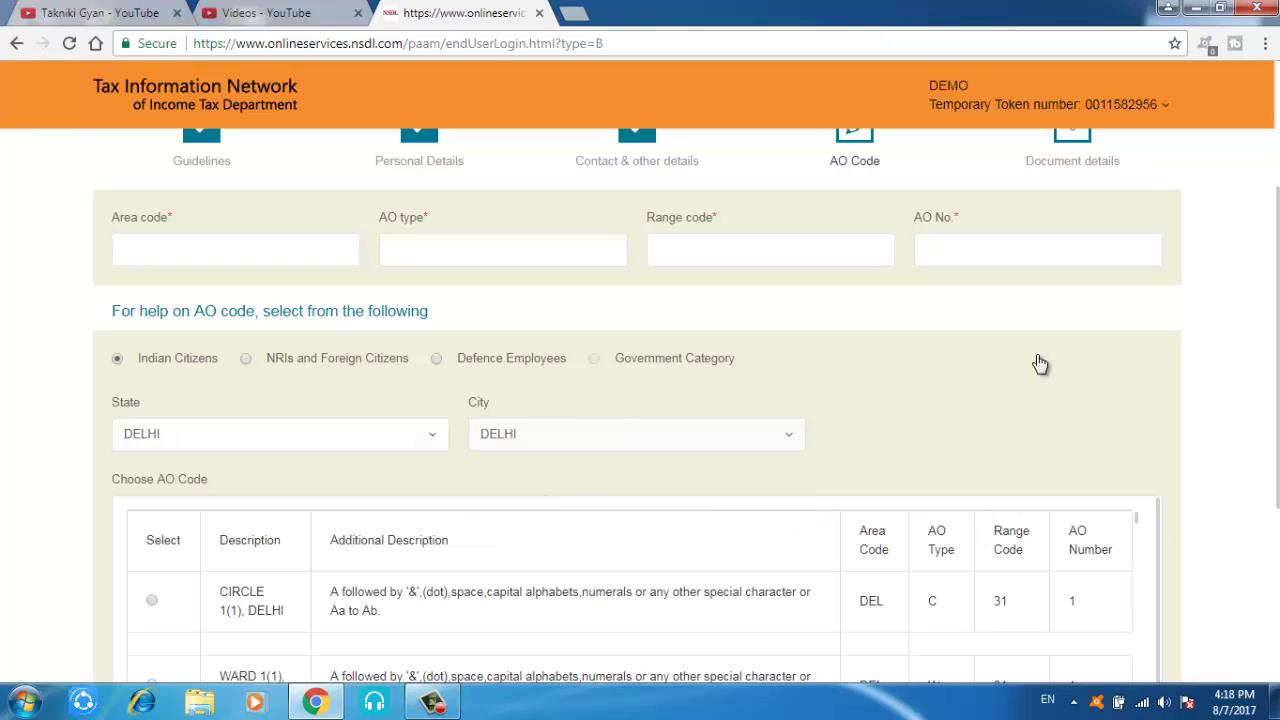
Step: Select the CIRCLE 1(1), DELHI AO code and continue to Document details
{"action": "scroll", "coordinate": [1276, 270], "scroll_direction": "down", "scroll_amount": 3}
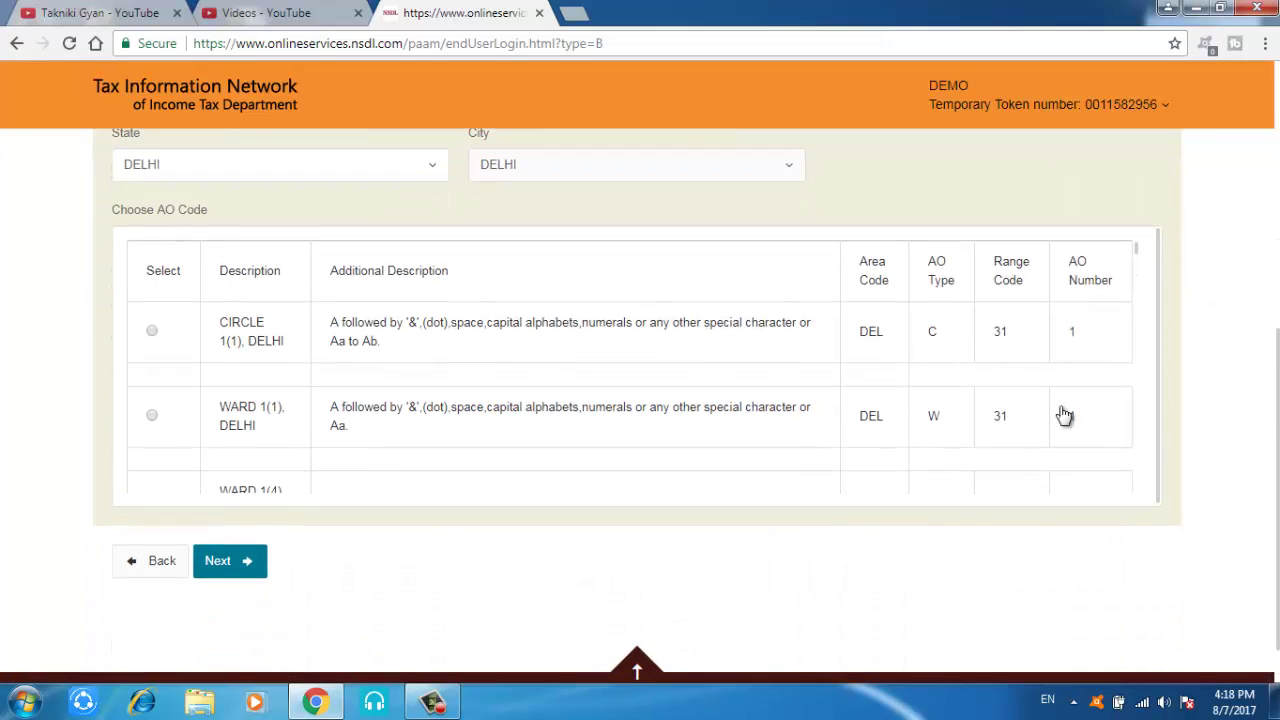
{"action": "left_click", "coordinate": [151, 331]}
{"action": "left_click", "coordinate": [244, 565]}
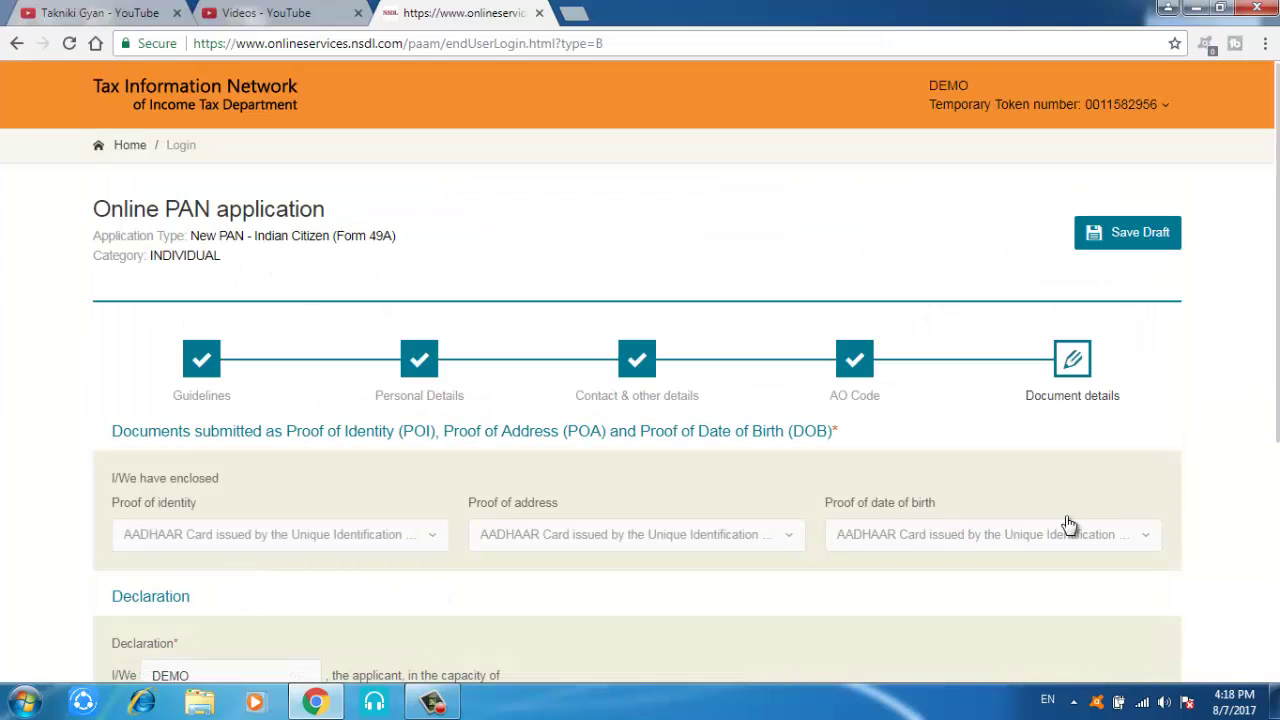
Step: Declare in the capacity of Himself/Herself with place NEW DELHI, then submit the Form 49A
{"action": "scroll", "coordinate": [1277, 338], "scroll_direction": "down", "scroll_amount": 3}
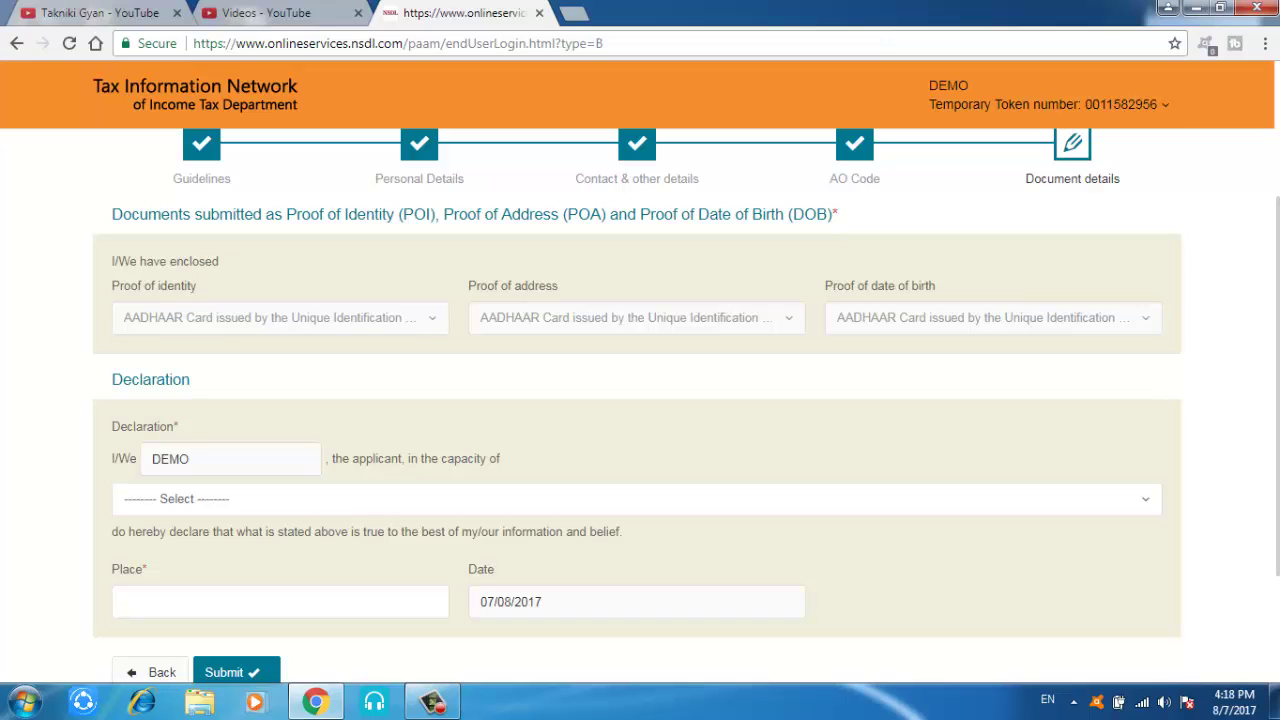
{"action": "left_click", "coordinate": [377, 507]}
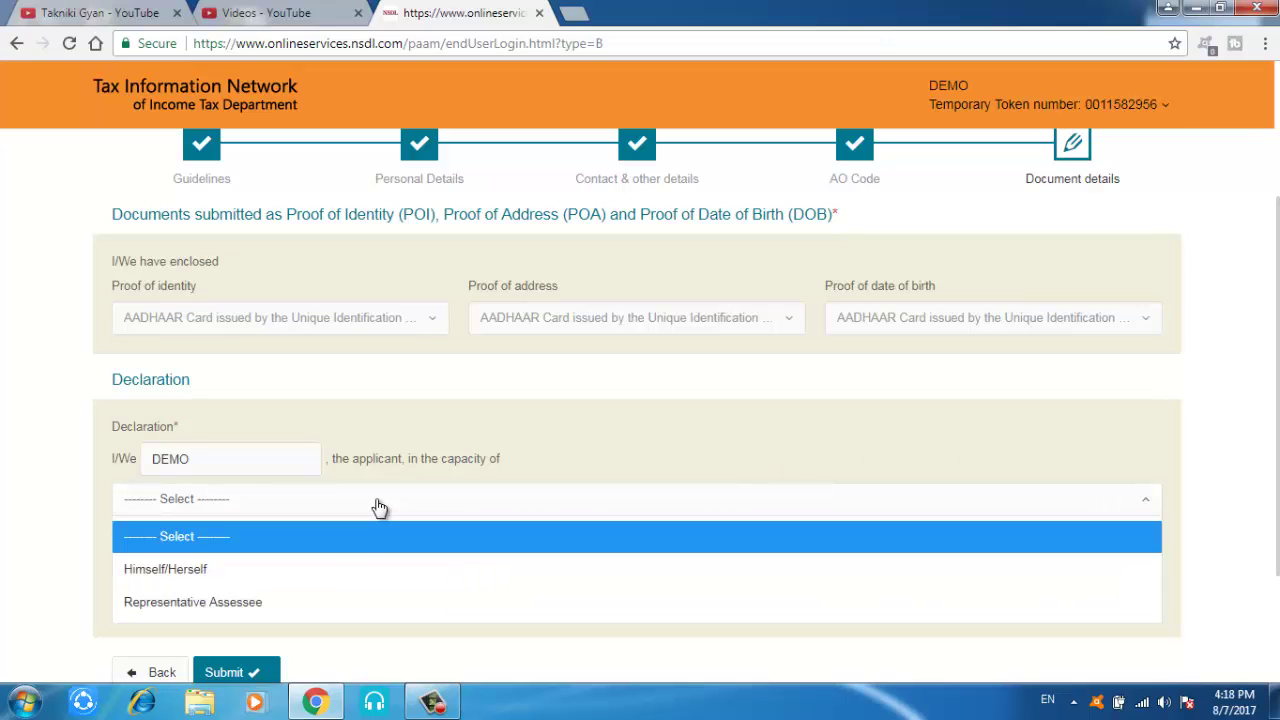
{"action": "left_click", "coordinate": [340, 576]}
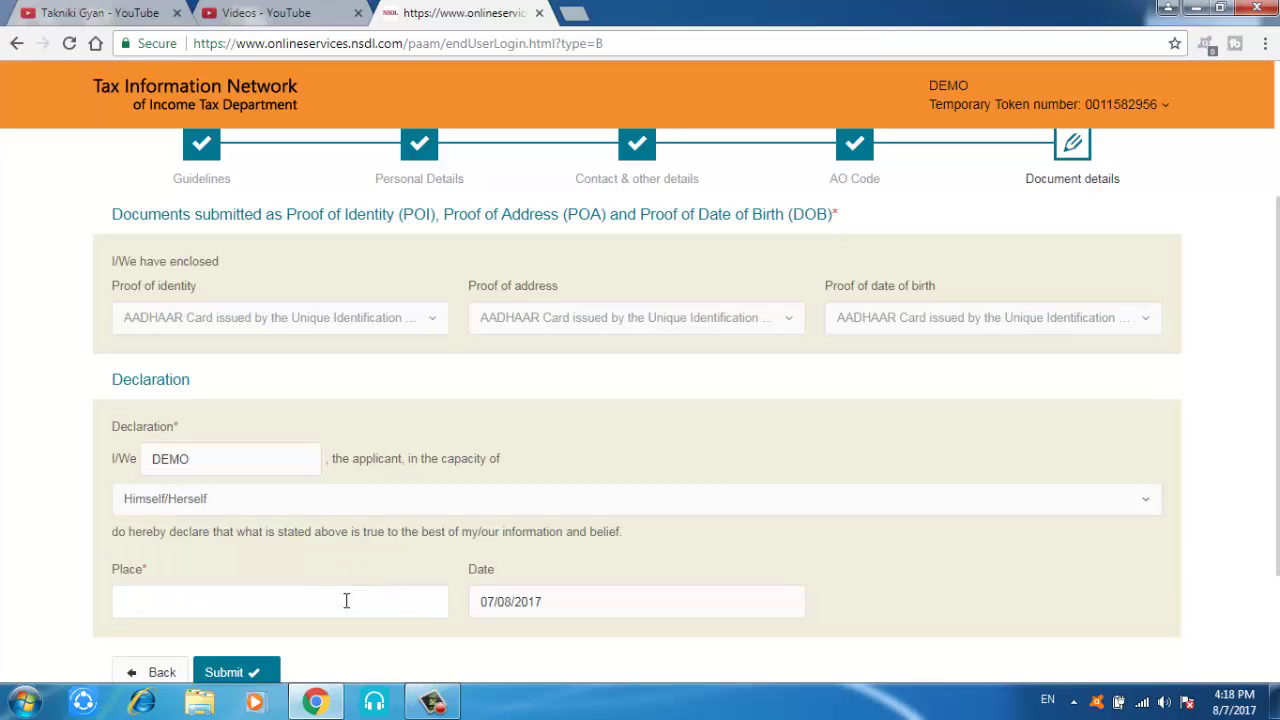
{"action": "left_click", "coordinate": [345, 603]}
{"action": "type", "text": "NEW "}
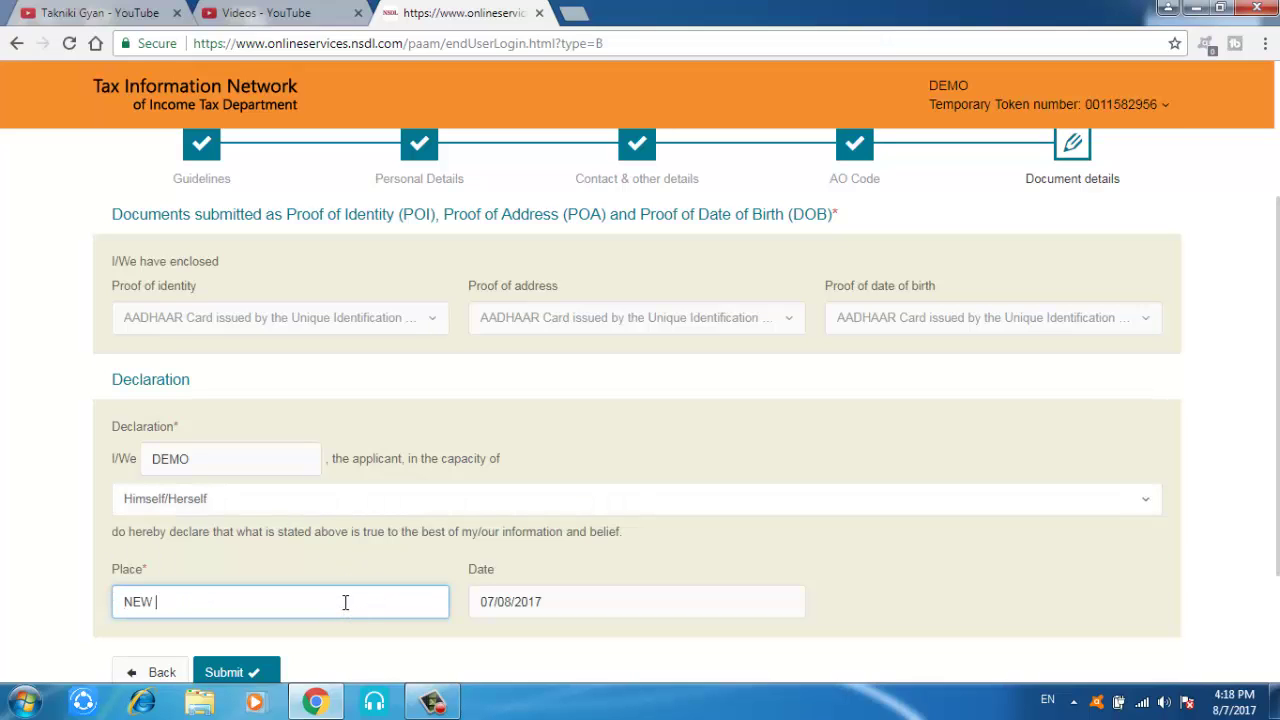
{"action": "type", "text": "DELHI"}
{"action": "scroll", "coordinate": [1278, 424], "scroll_direction": "down", "scroll_amount": 2}
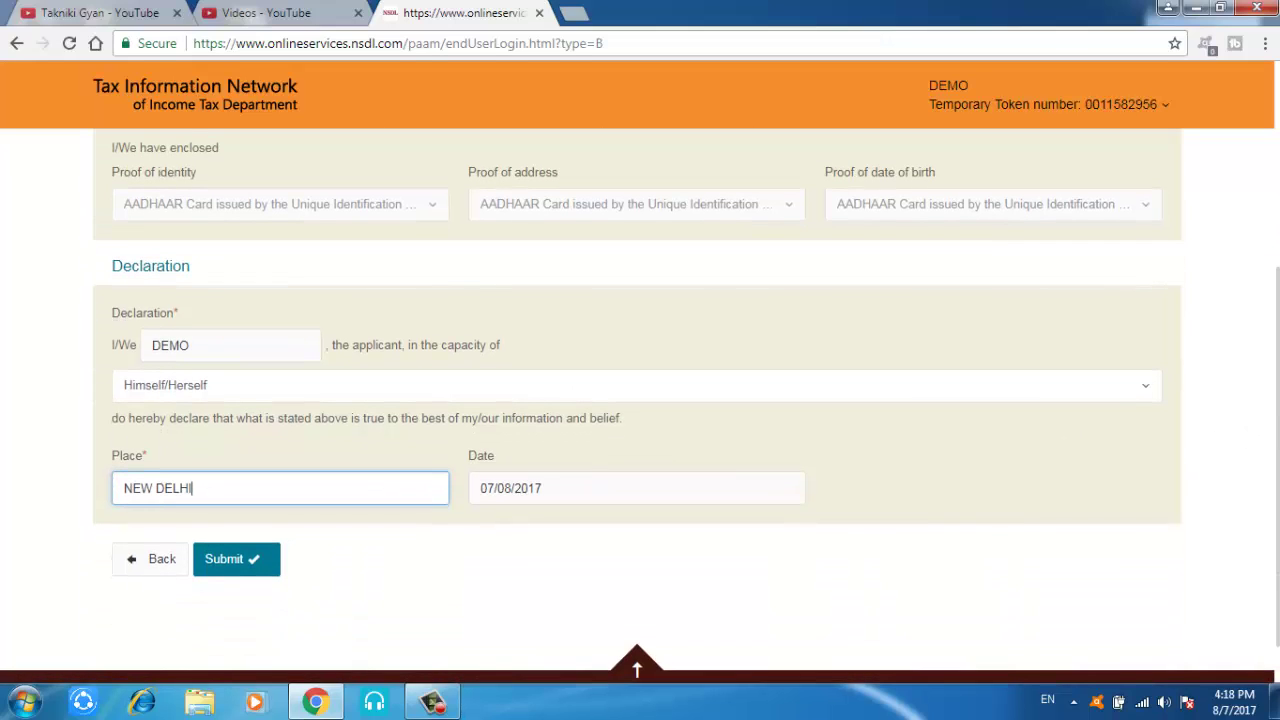
{"action": "left_click", "coordinate": [266, 559]}
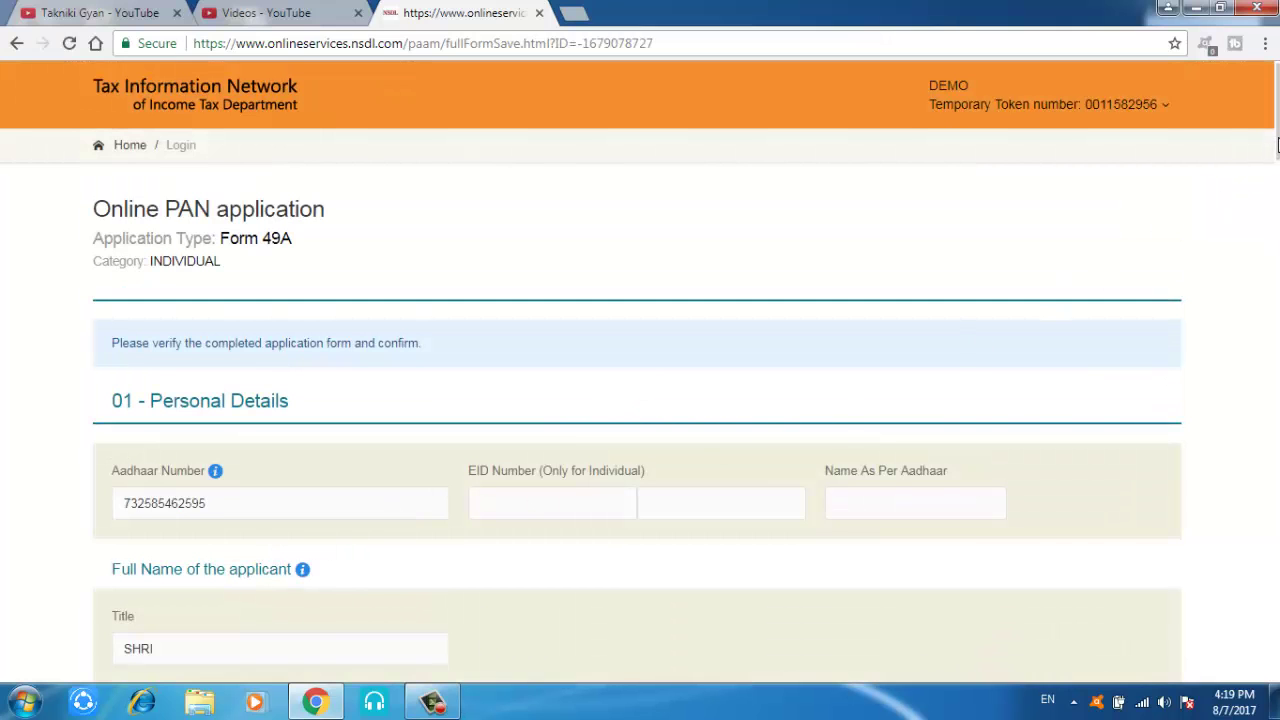
Step: Review the Form 49A verification page down to the bottom and proceed to payment
{"action": "left_click_drag", "start_coordinate": [1277, 145], "coordinate": [1265, 672]}
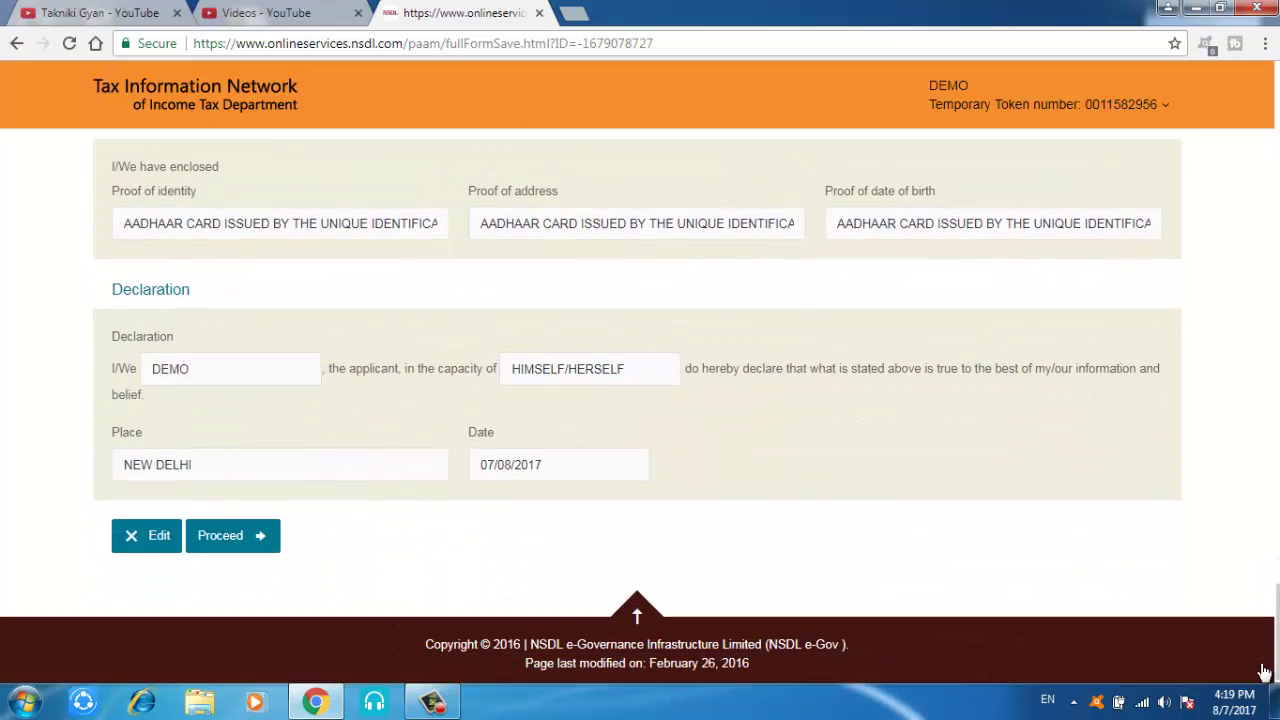
{"action": "left_click", "coordinate": [255, 553]}
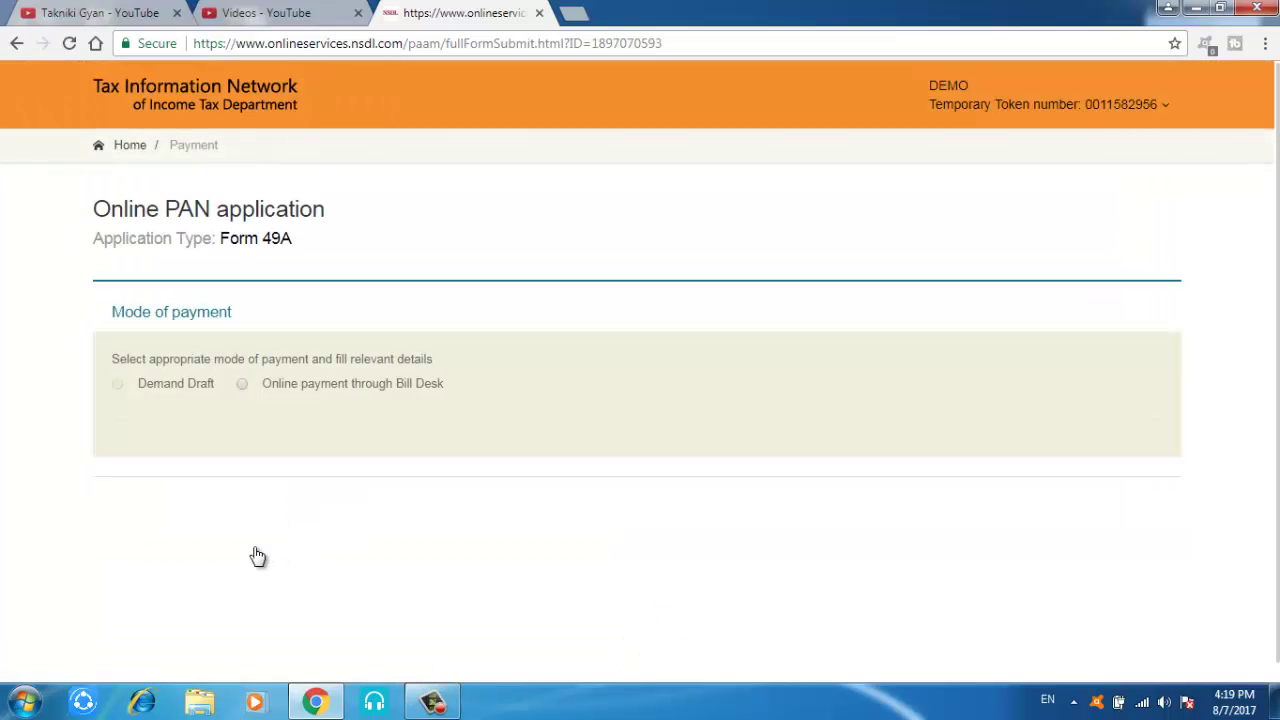
Step: Choose online payment through Bill Desk, accept the terms of service, and proceed to payment
{"action": "left_click", "coordinate": [243, 385]}
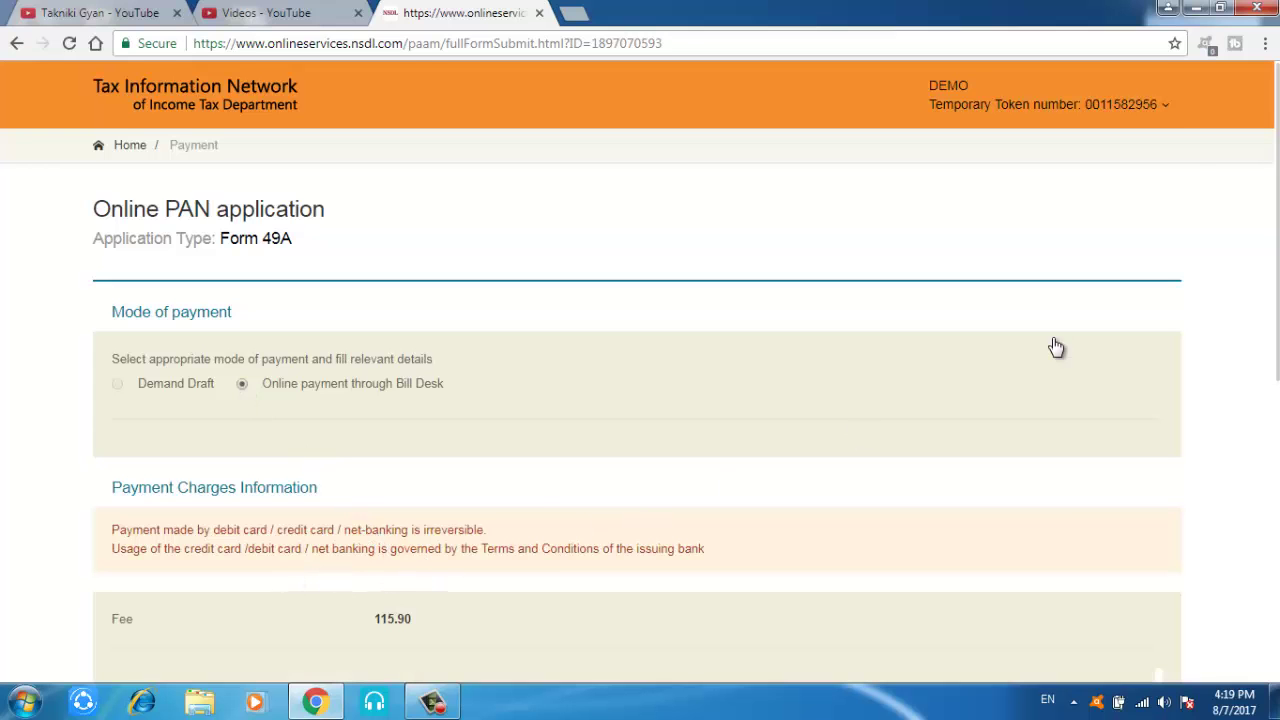
{"action": "left_click_drag", "start_coordinate": [1276, 222], "coordinate": [1276, 417]}
{"action": "left_click_drag", "start_coordinate": [1277, 476], "coordinate": [1277, 571]}
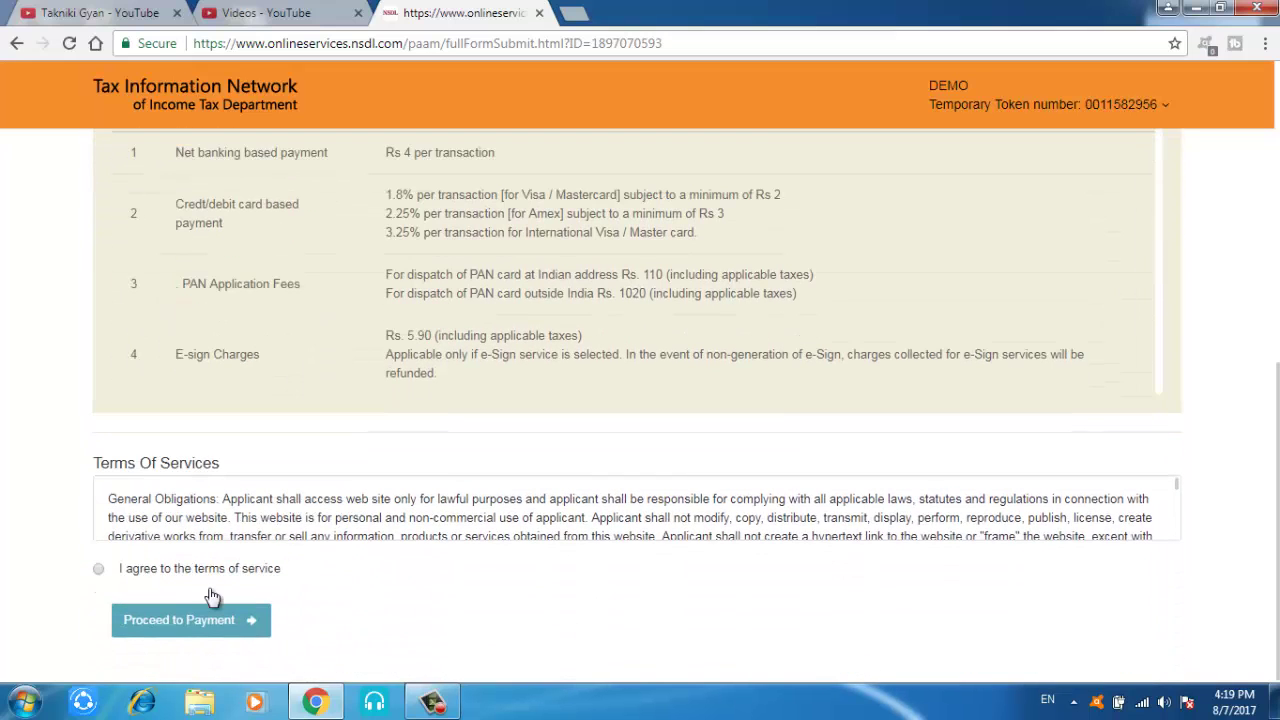
{"action": "left_click", "coordinate": [100, 570]}
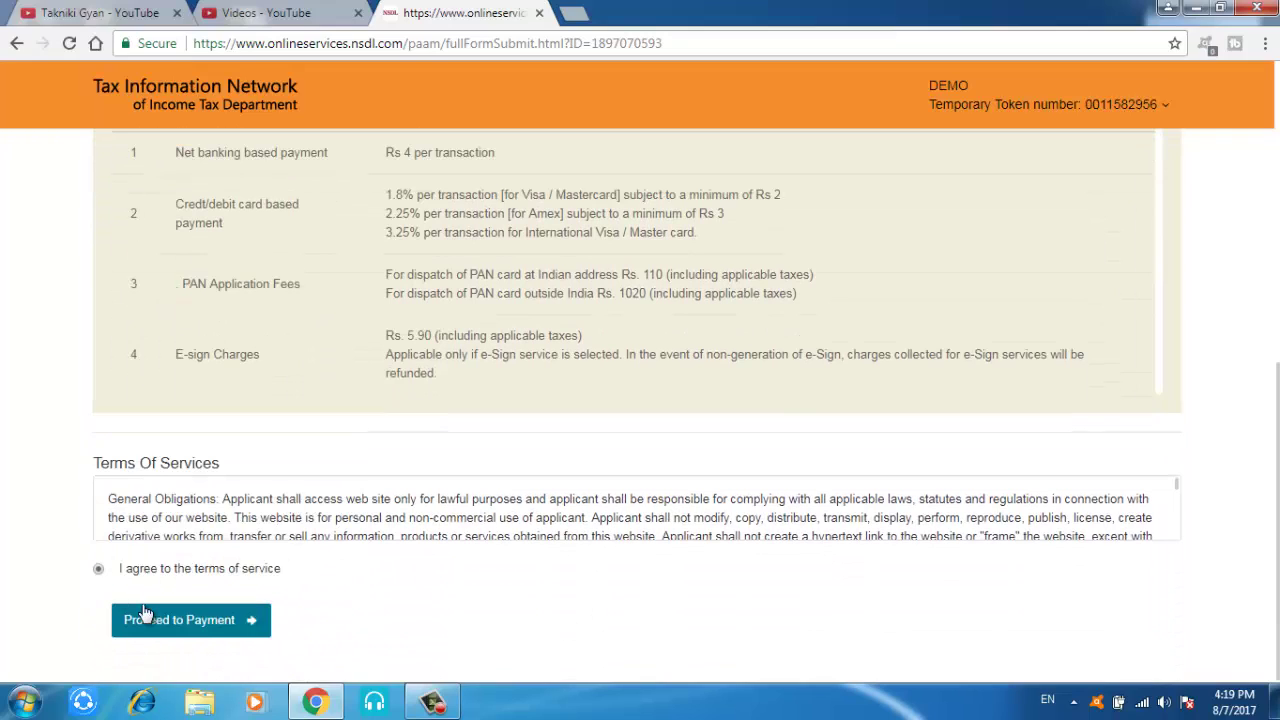
{"action": "left_click", "coordinate": [160, 616]}
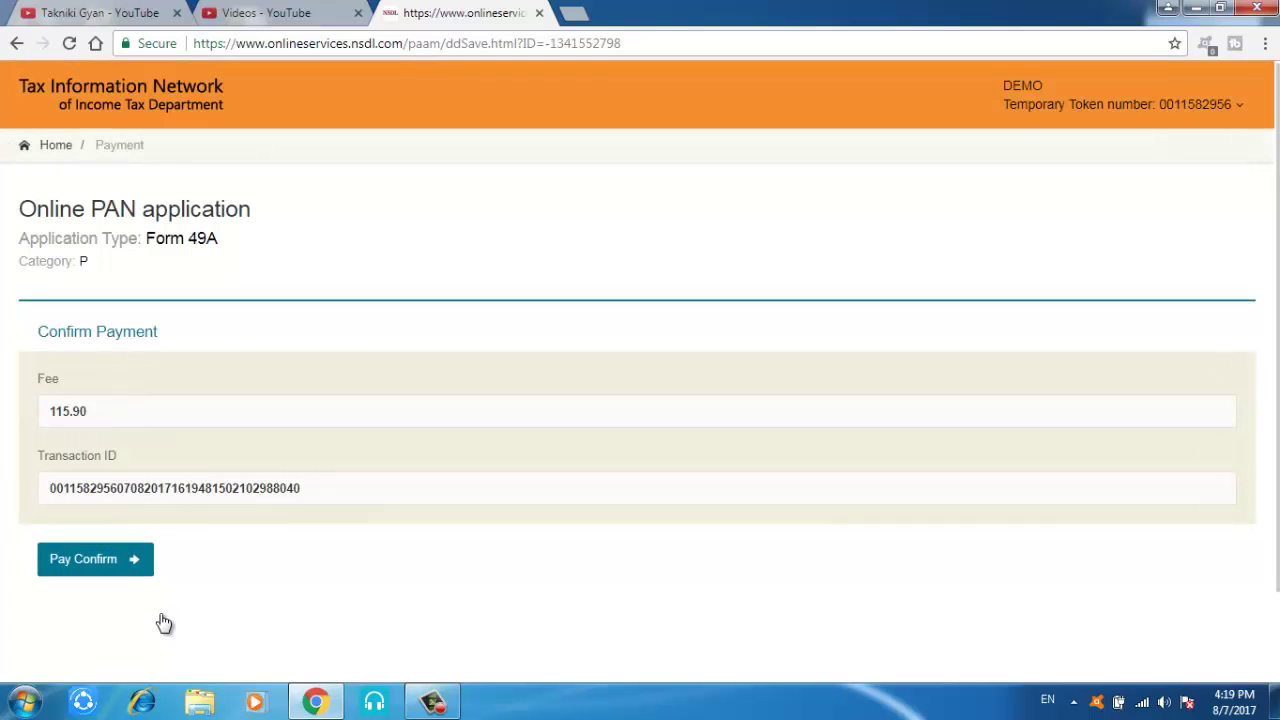
Step: Confirm payment of the 115.90 PAN application fee
{"action": "left_click", "coordinate": [122, 562]}
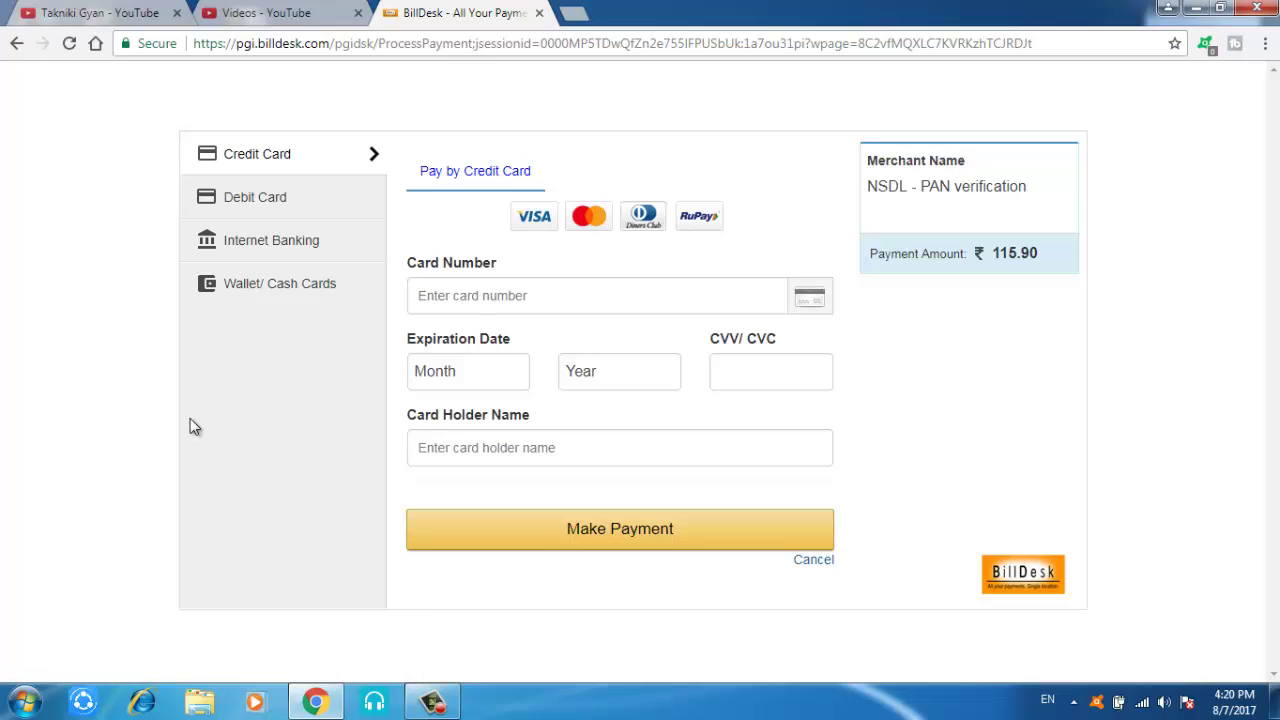
Step: Select Wallet/Cash Cards on BillDesk and view the wallet list without picking one
{"action": "left_click", "coordinate": [279, 290]}
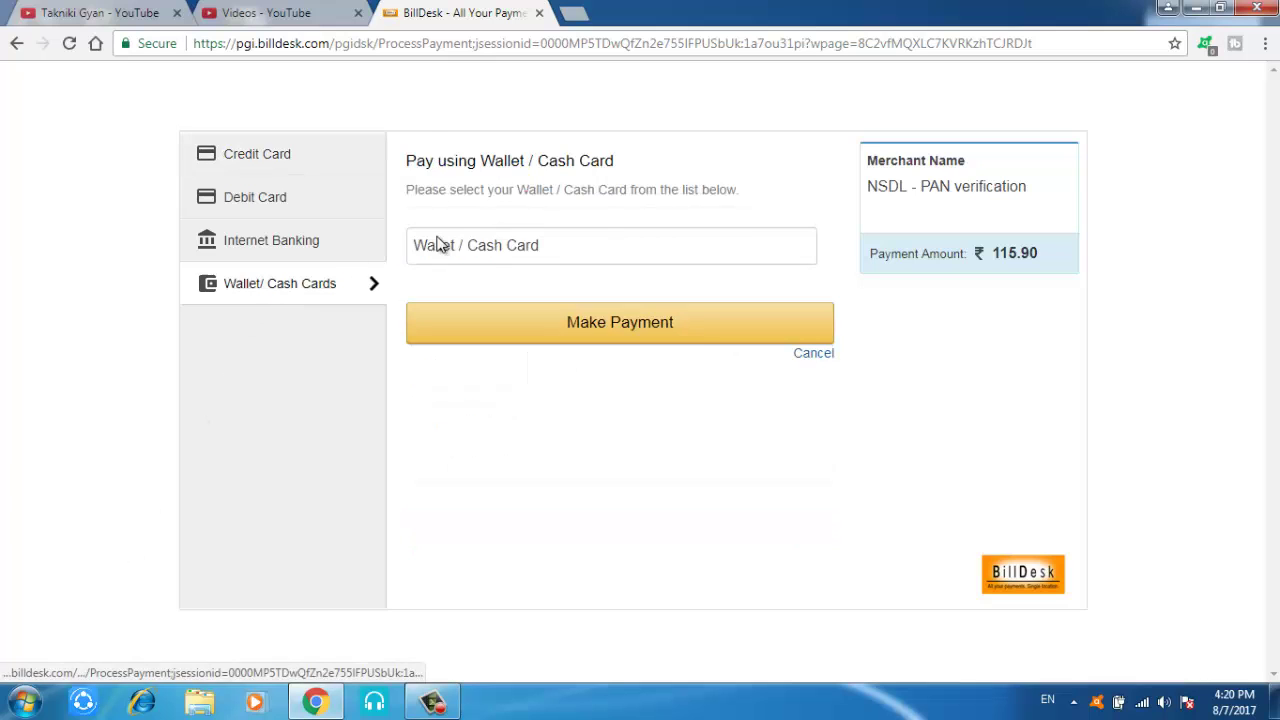
{"action": "left_click", "coordinate": [489, 249]}
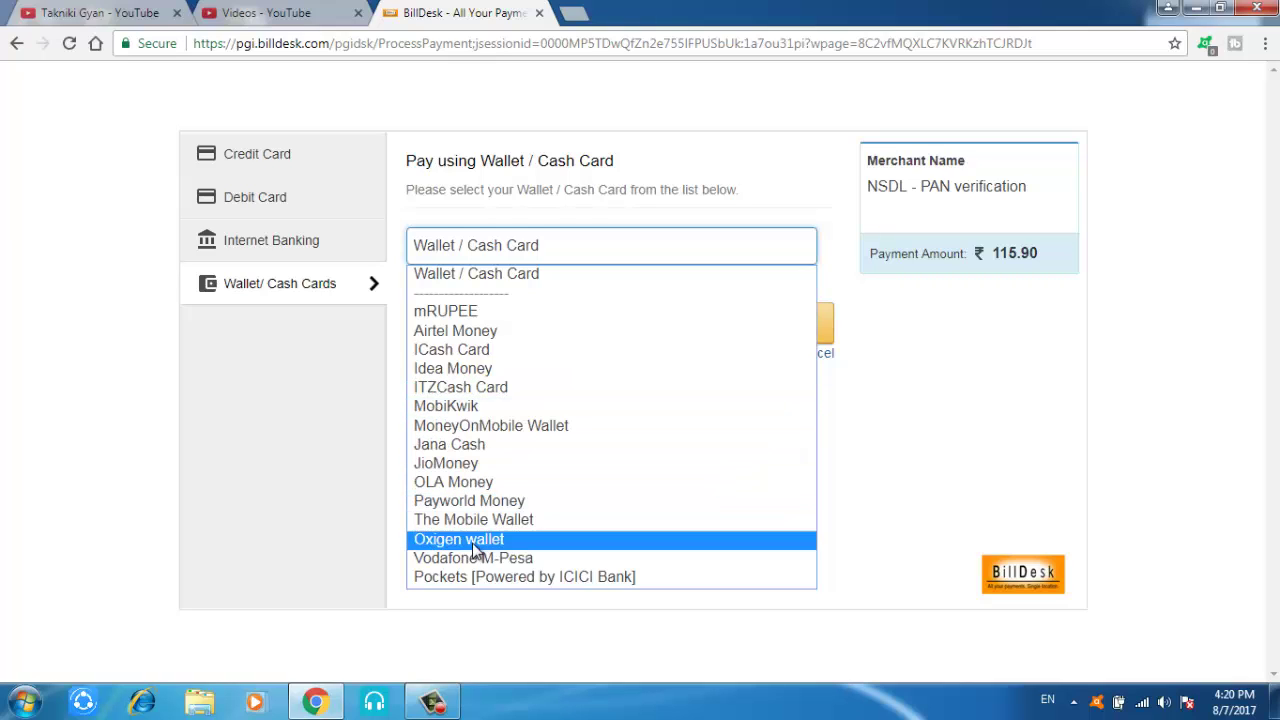
{"action": "left_click", "coordinate": [318, 548]}
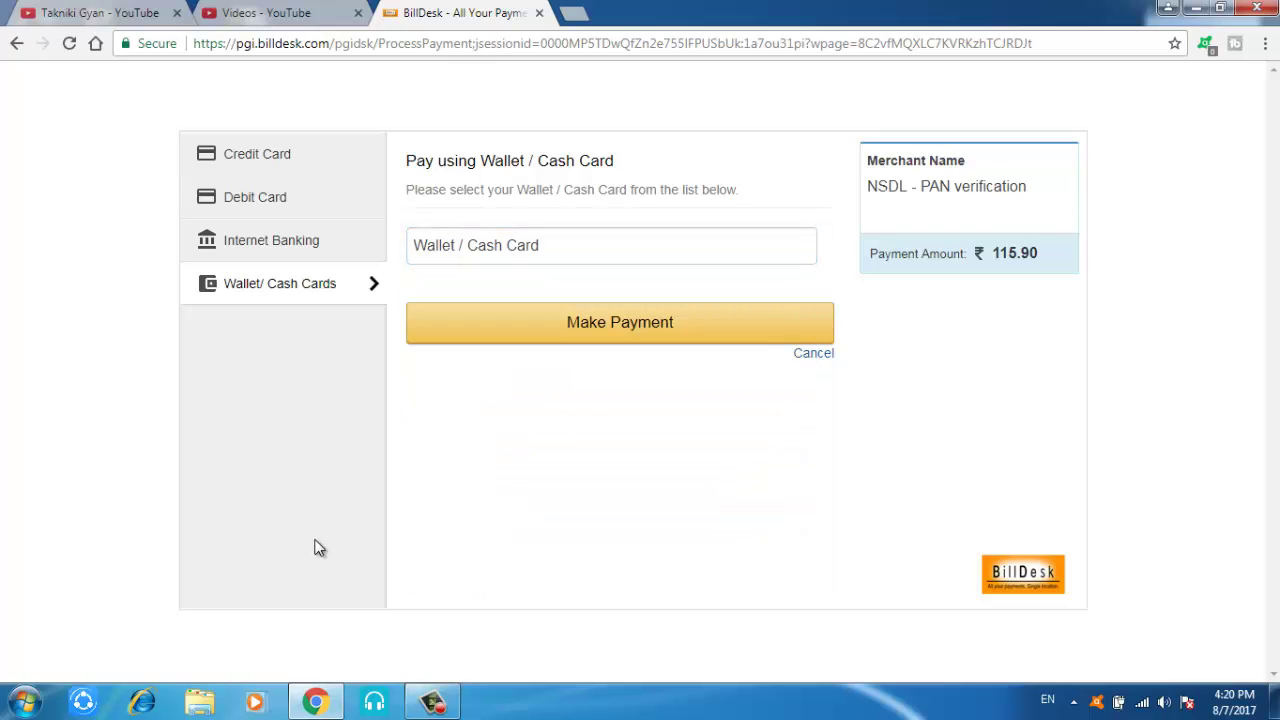